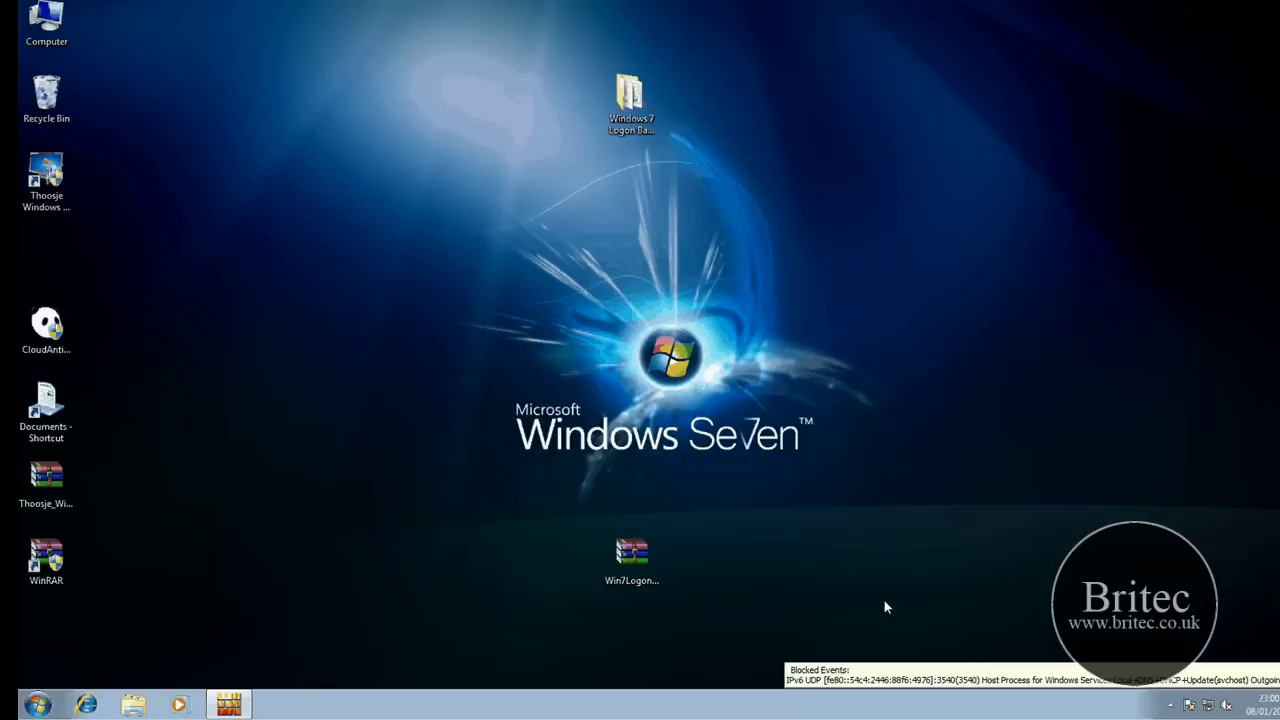
# Step: Launch Thoosje Windows 7 Logon Editor from its desktop shortcut
pyautogui.click(52, 180)
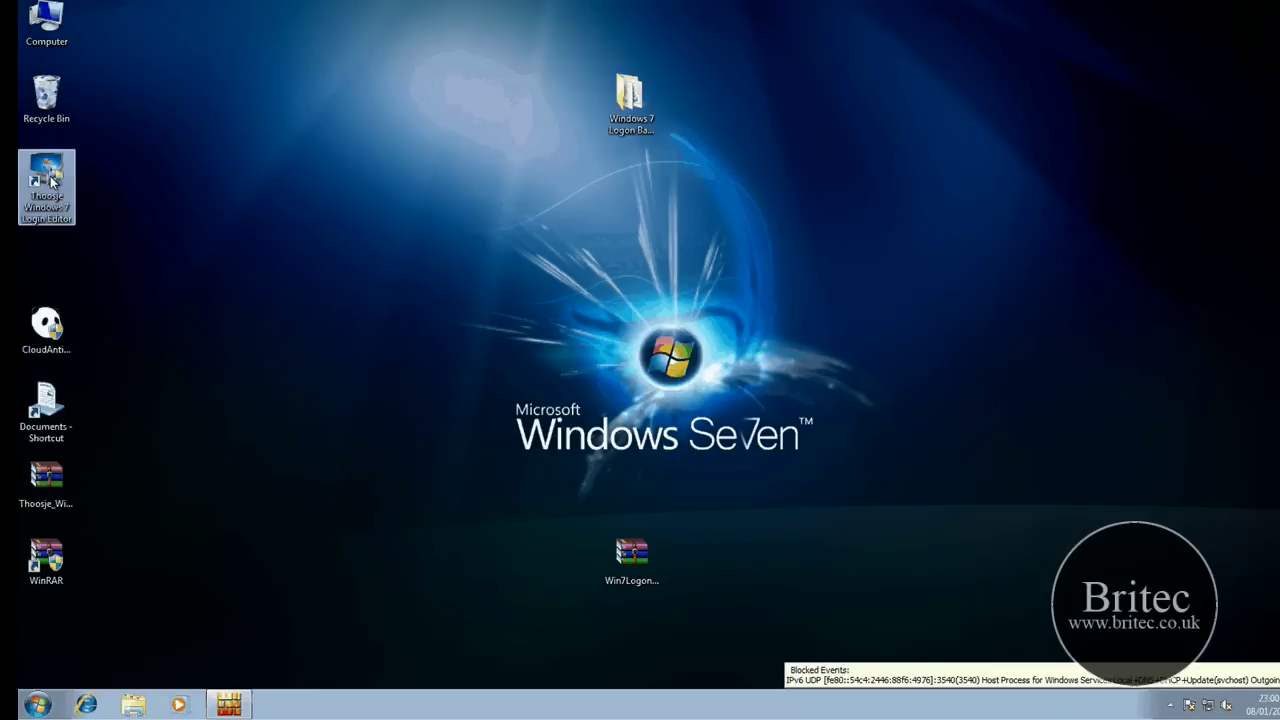
pyautogui.doubleClick(52, 180)
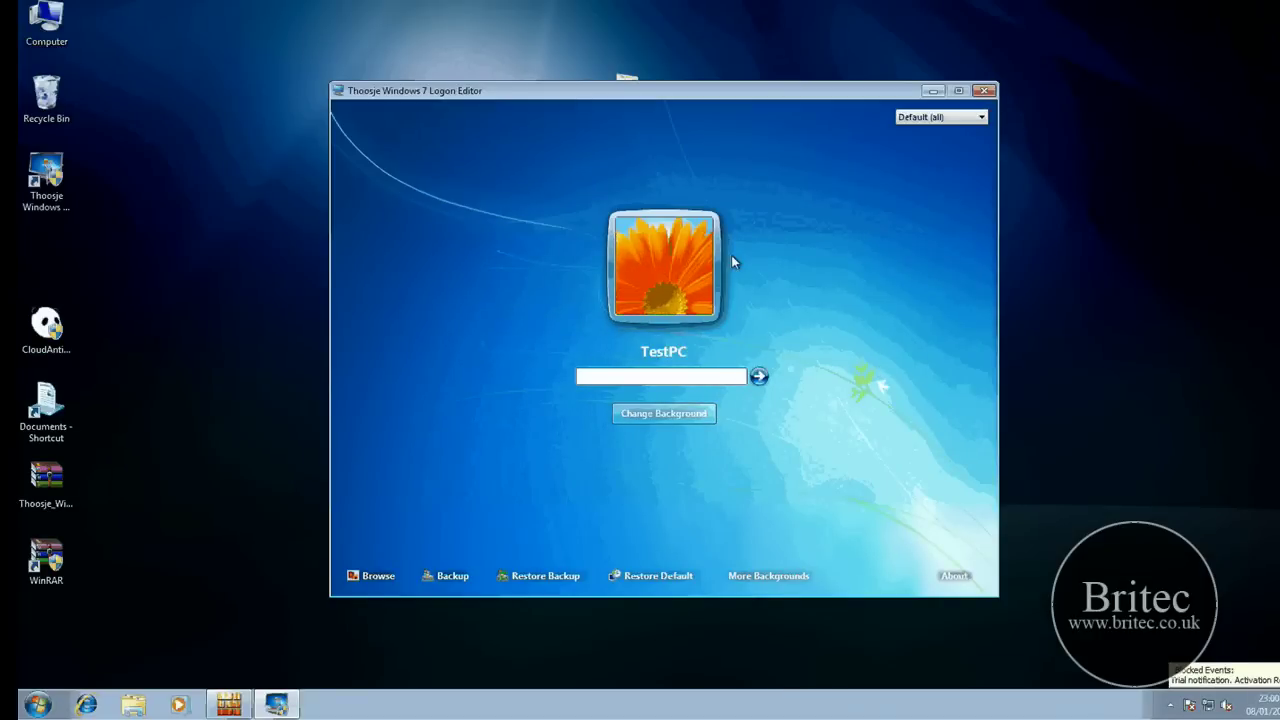
# Step: Browse the Pictures library and load Nature_with_extra_Moon into the editor's preview
pyautogui.click(372, 578)
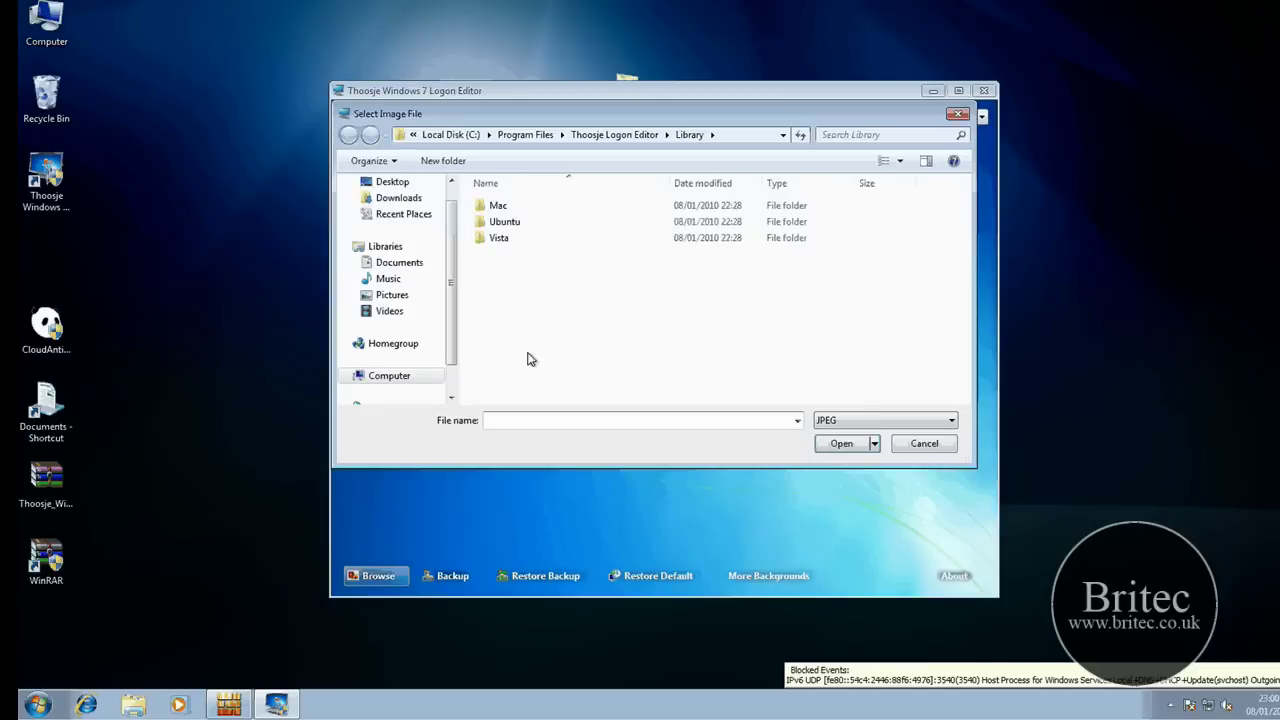
pyautogui.click(392, 297)
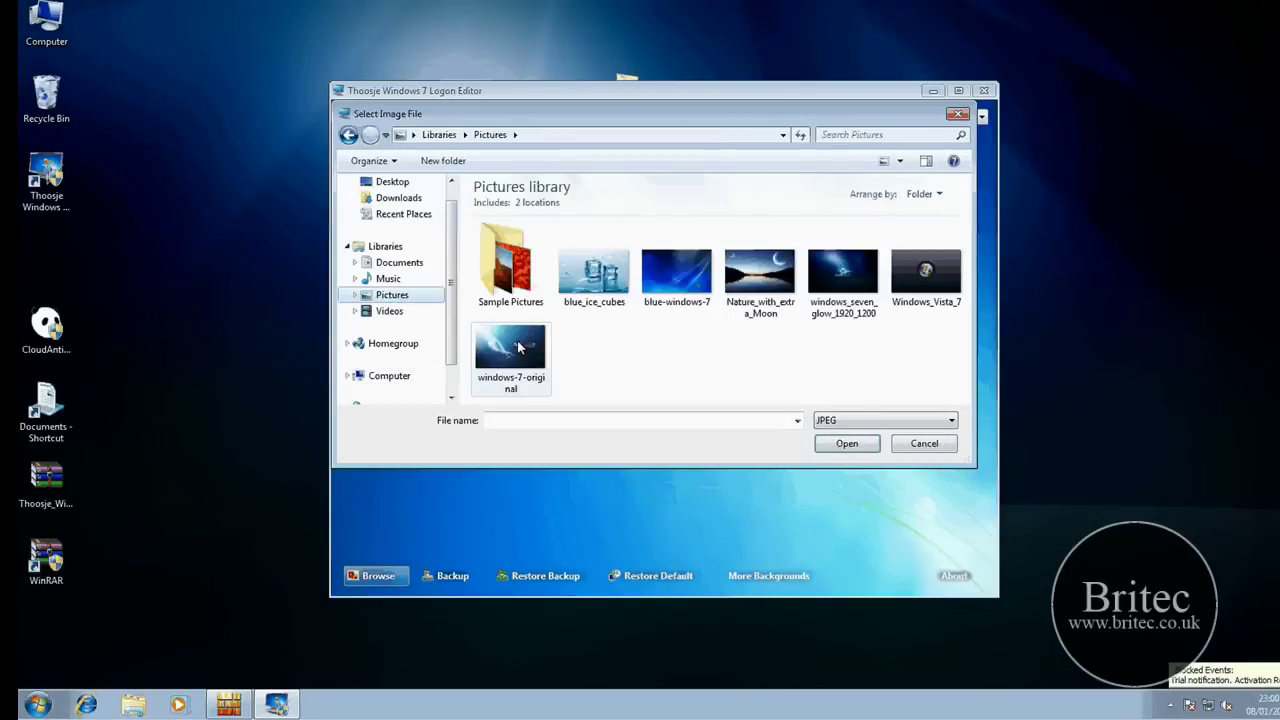
pyautogui.click(759, 280)
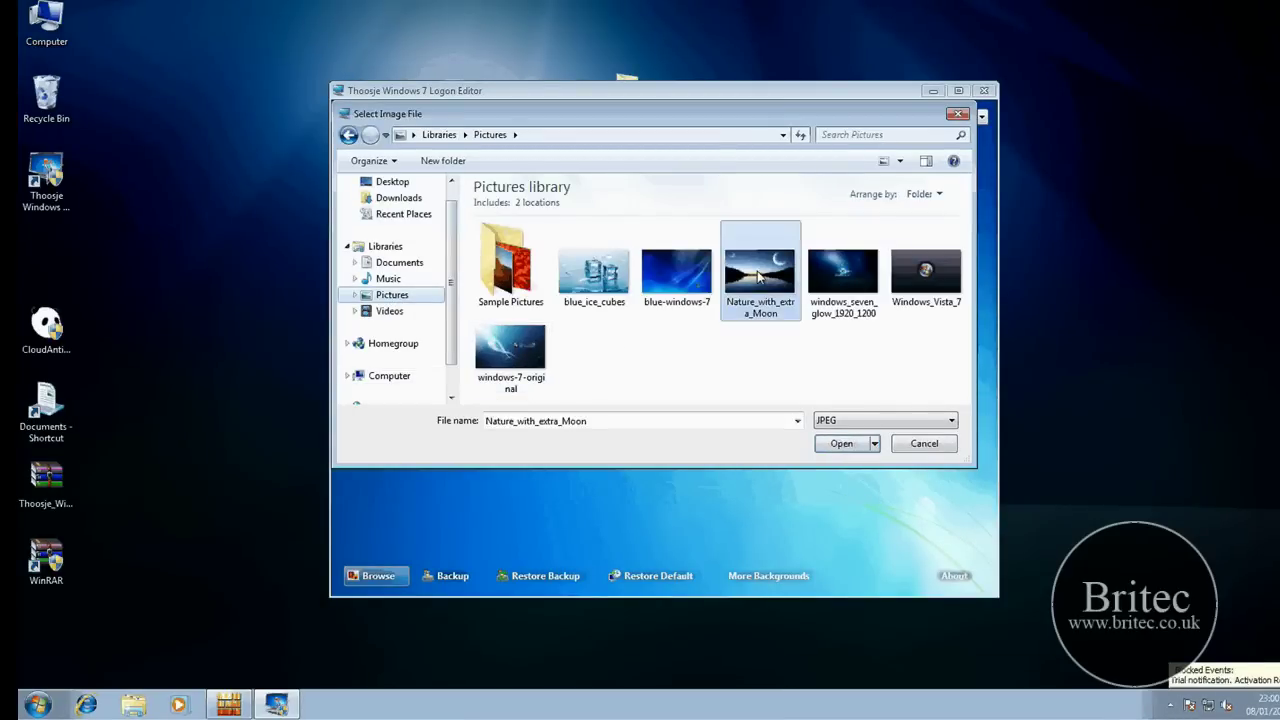
pyautogui.click(833, 446)
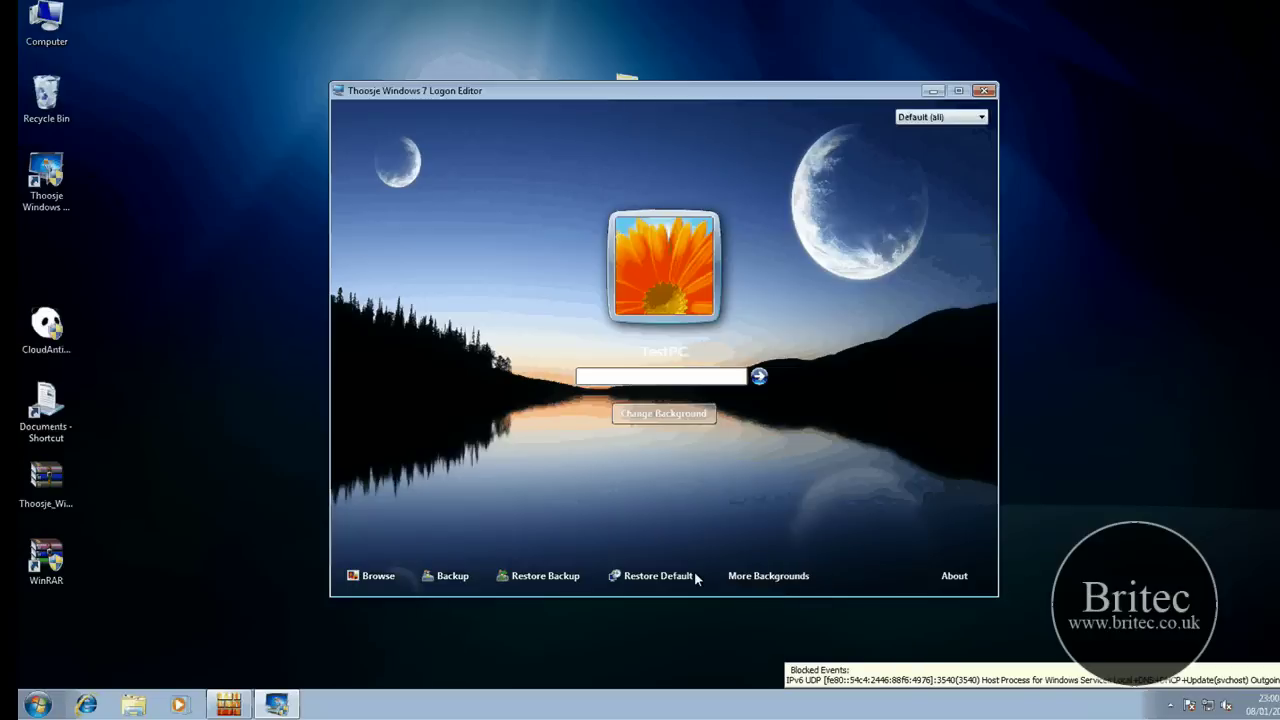
# Step: Apply the moon landscape as the logon background, declining the restart
pyautogui.click(672, 417)
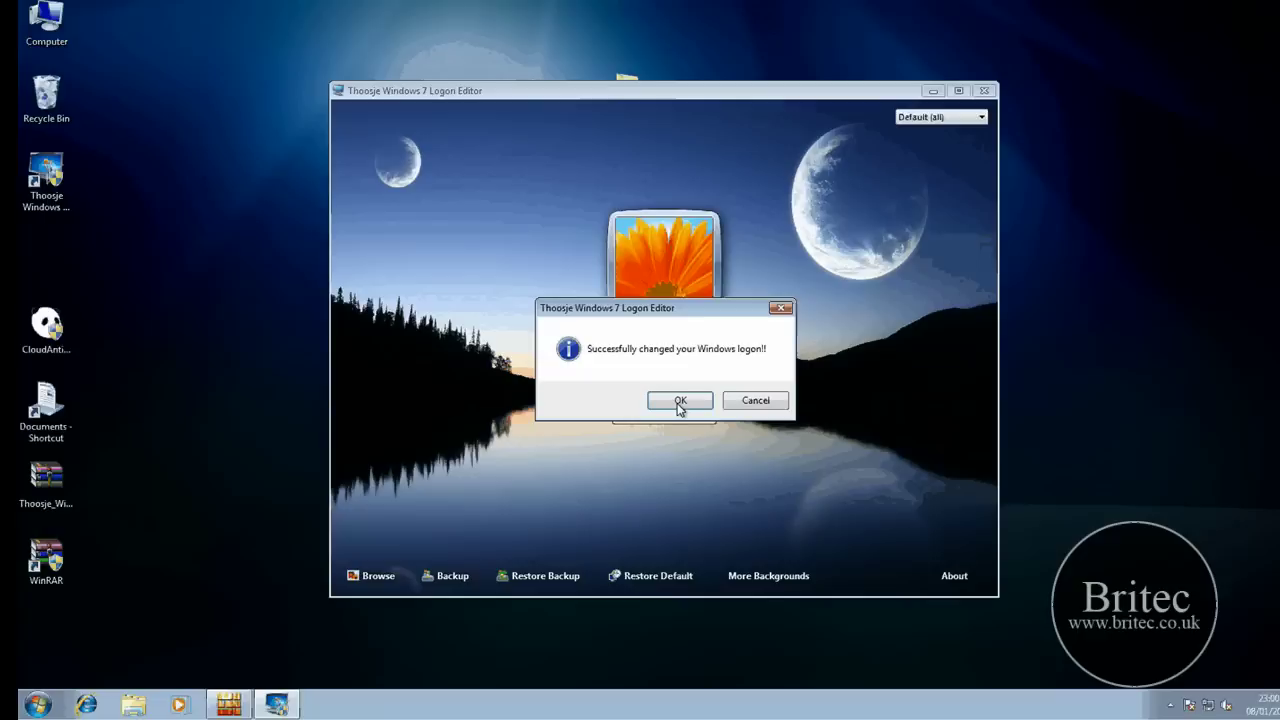
pyautogui.click(680, 400)
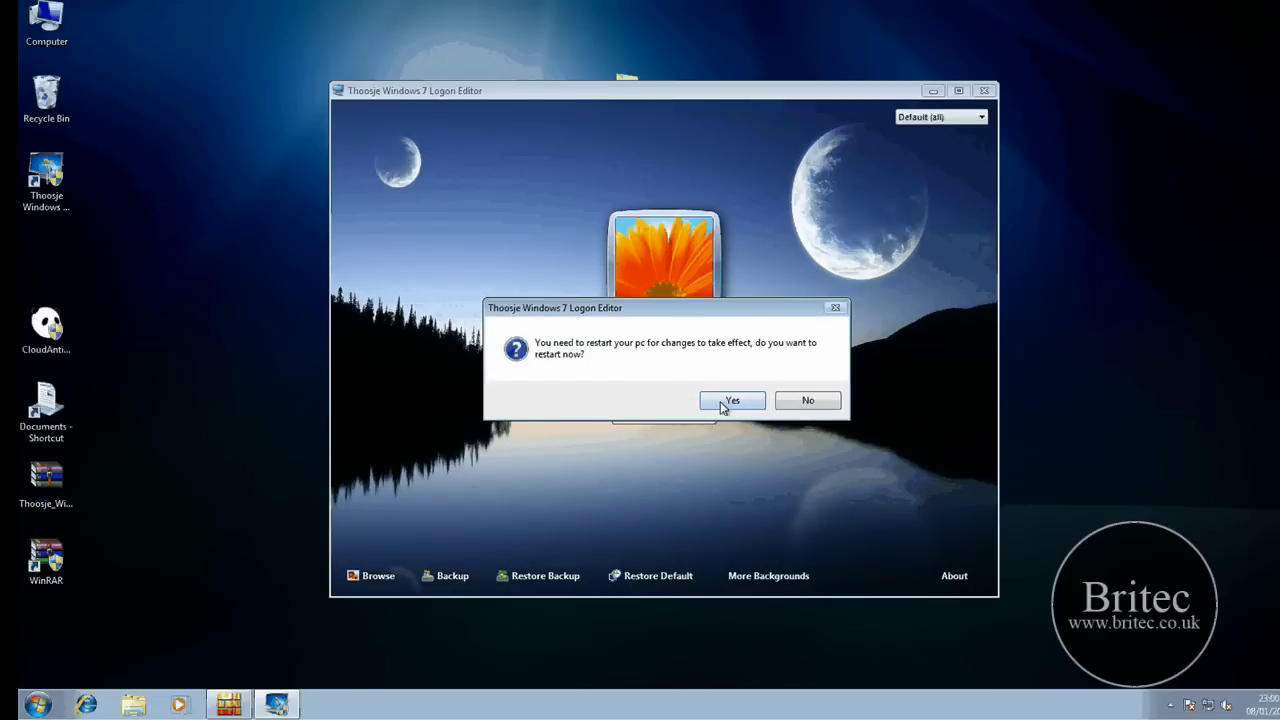
pyautogui.click(808, 400)
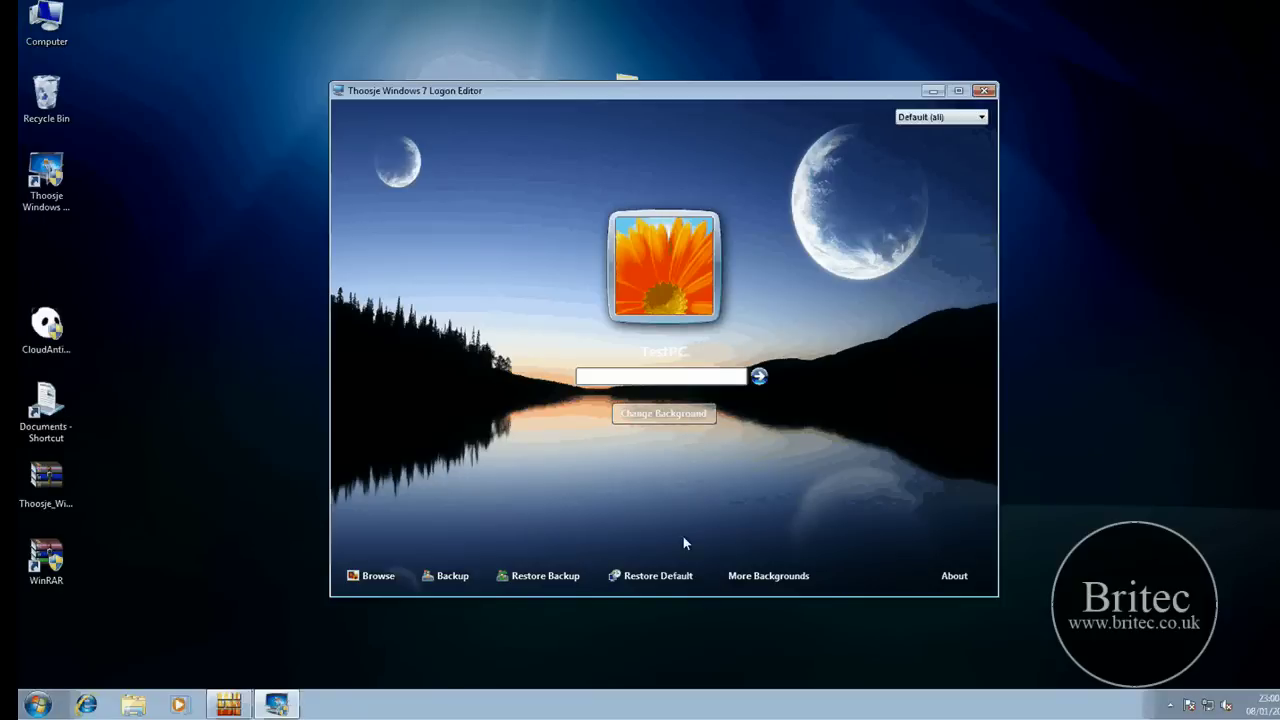
# Step: Restore the default logon background without restarting, check the resolution list, and close the editor
pyautogui.press('Return')
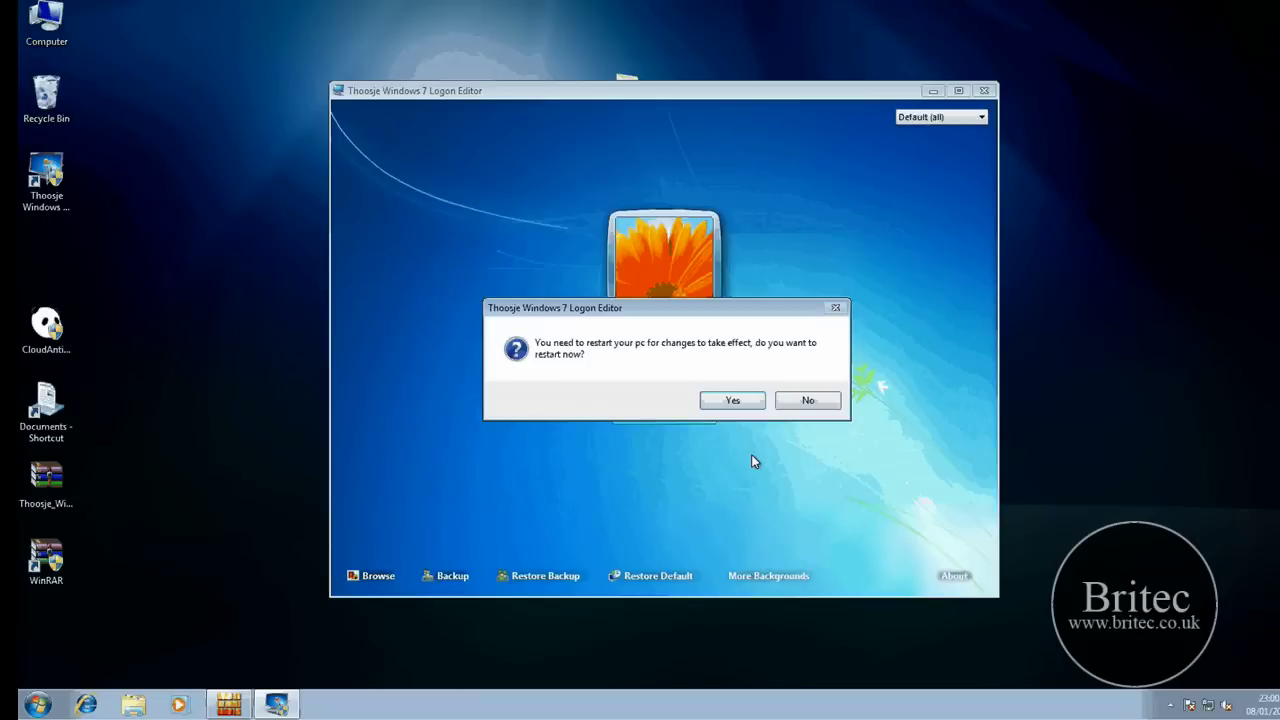
pyautogui.click(793, 402)
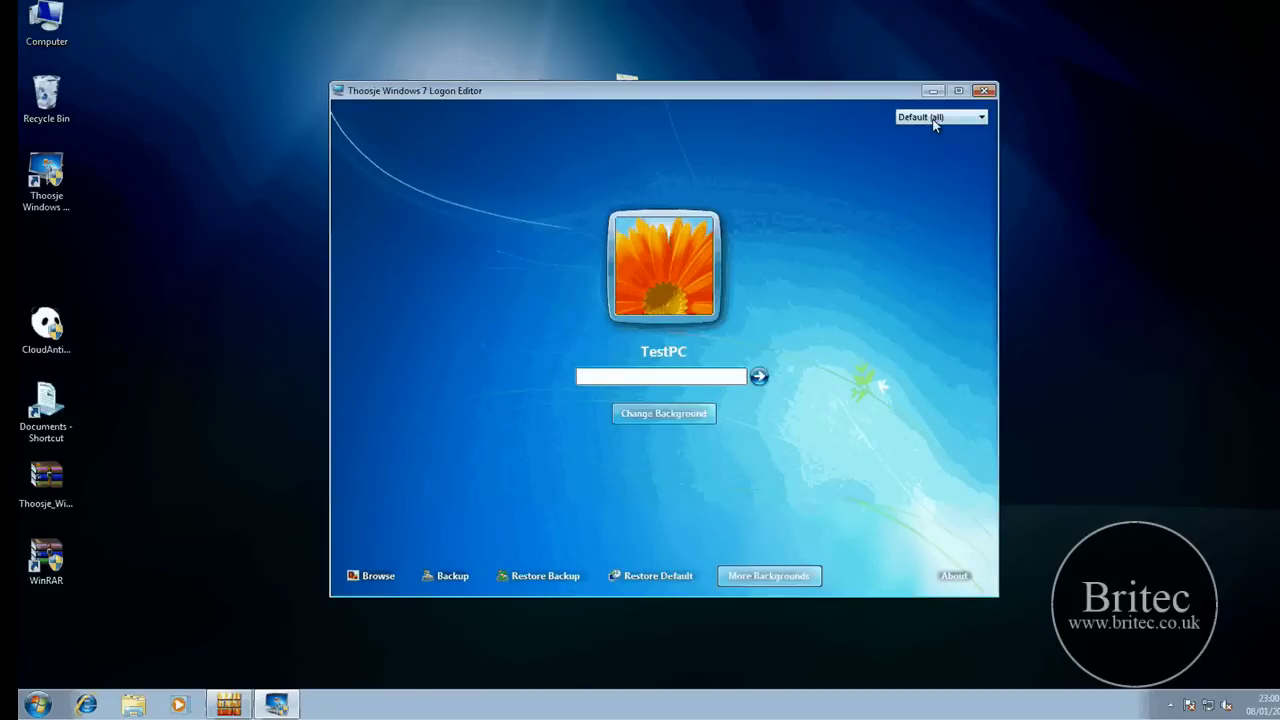
pyautogui.click(981, 118)
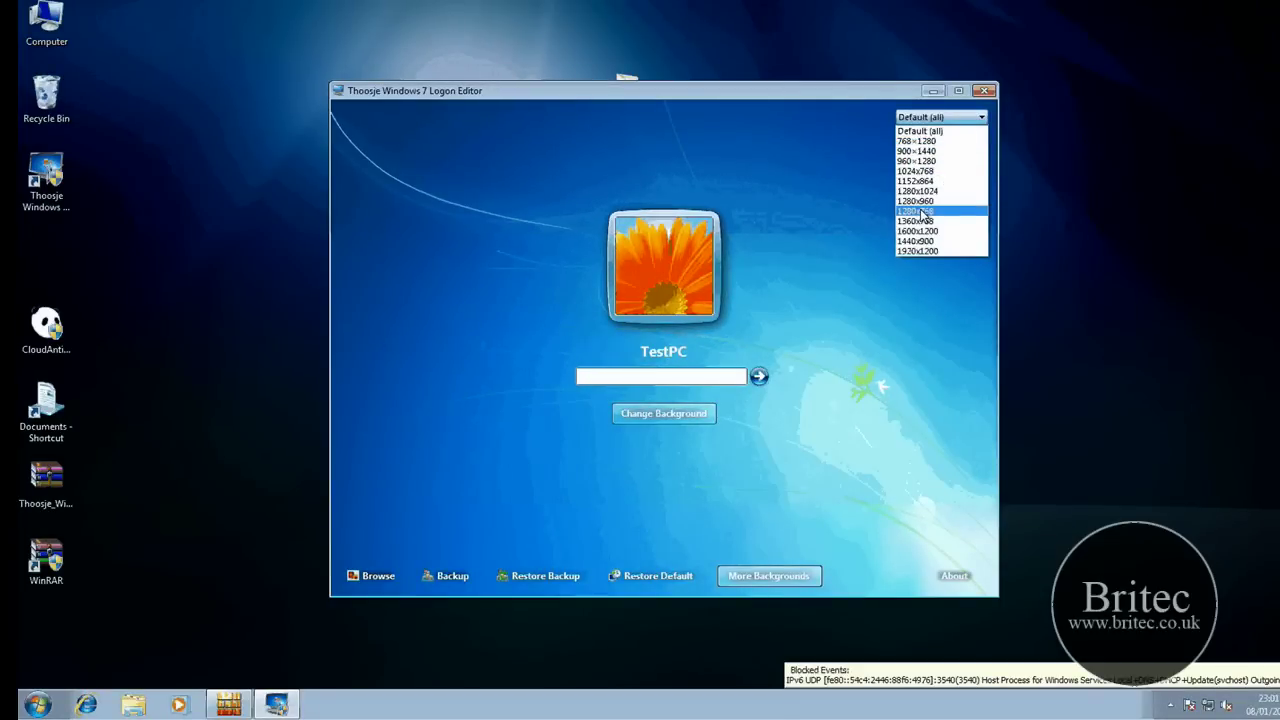
pyautogui.click(986, 92)
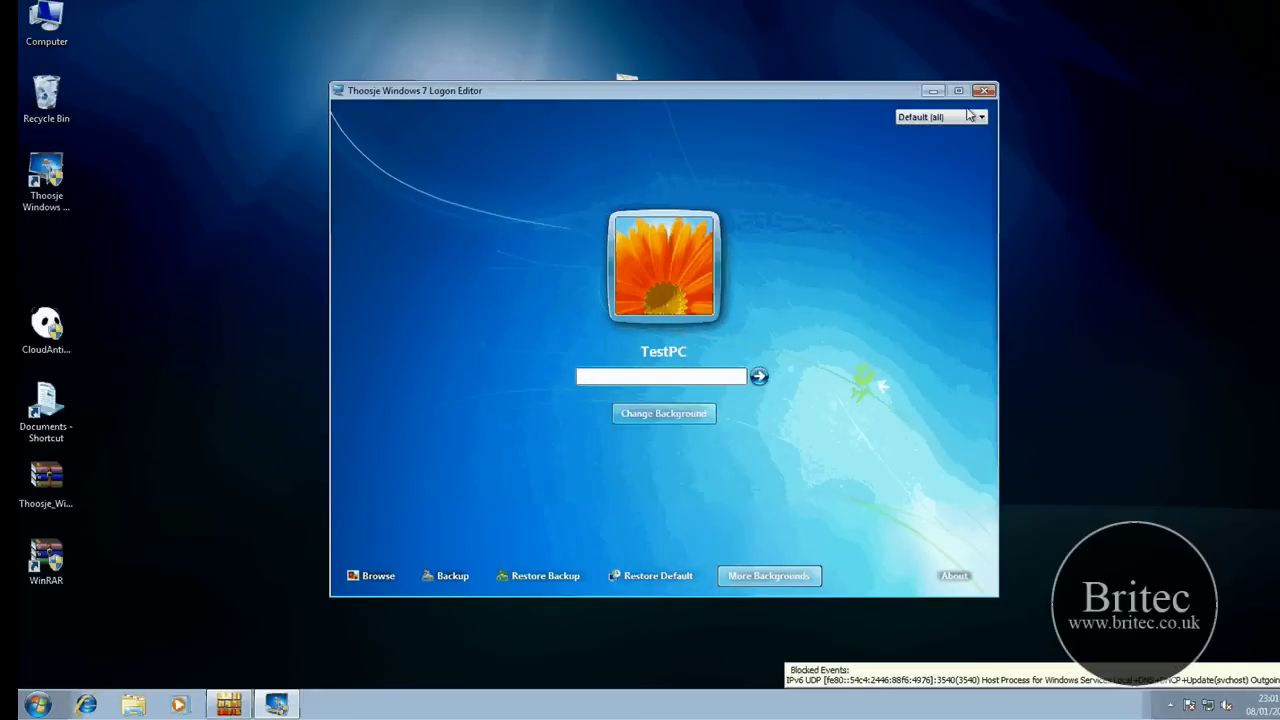
pyautogui.click(985, 91)
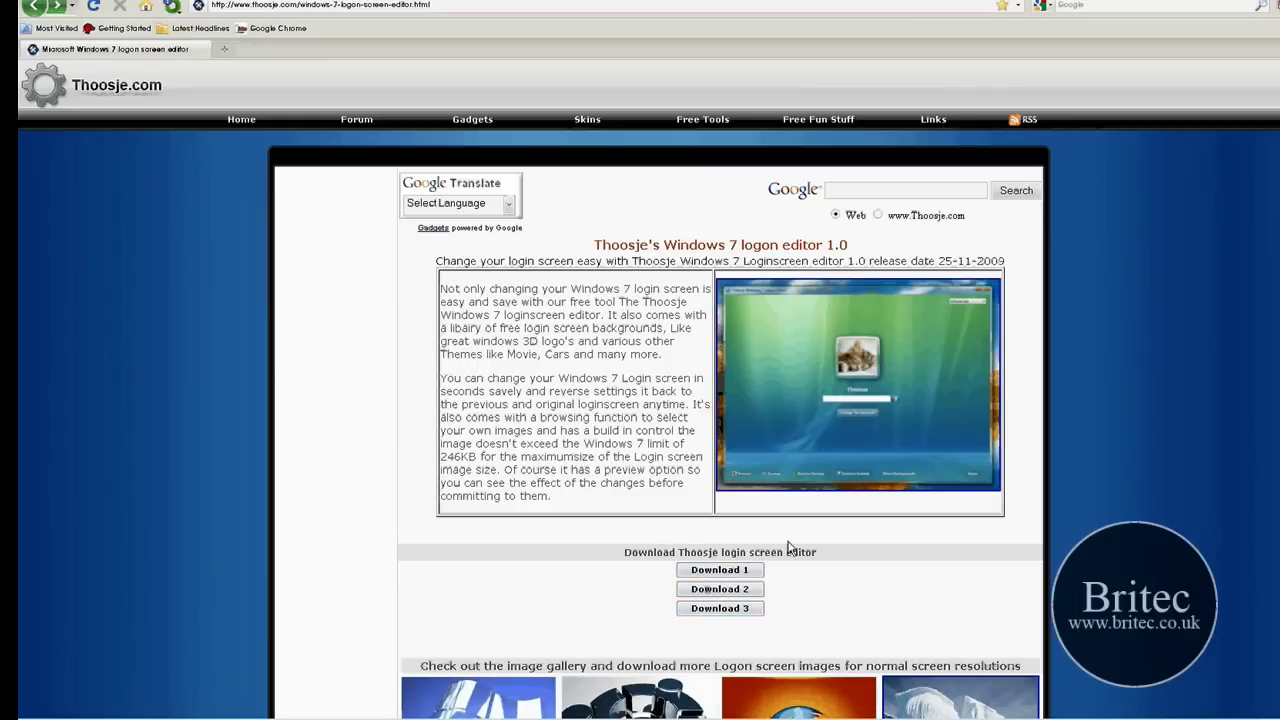
# Step: Scroll the Thoosje page and open the wide screen logon images gallery
pyautogui.scroll(-5, 705, 616)
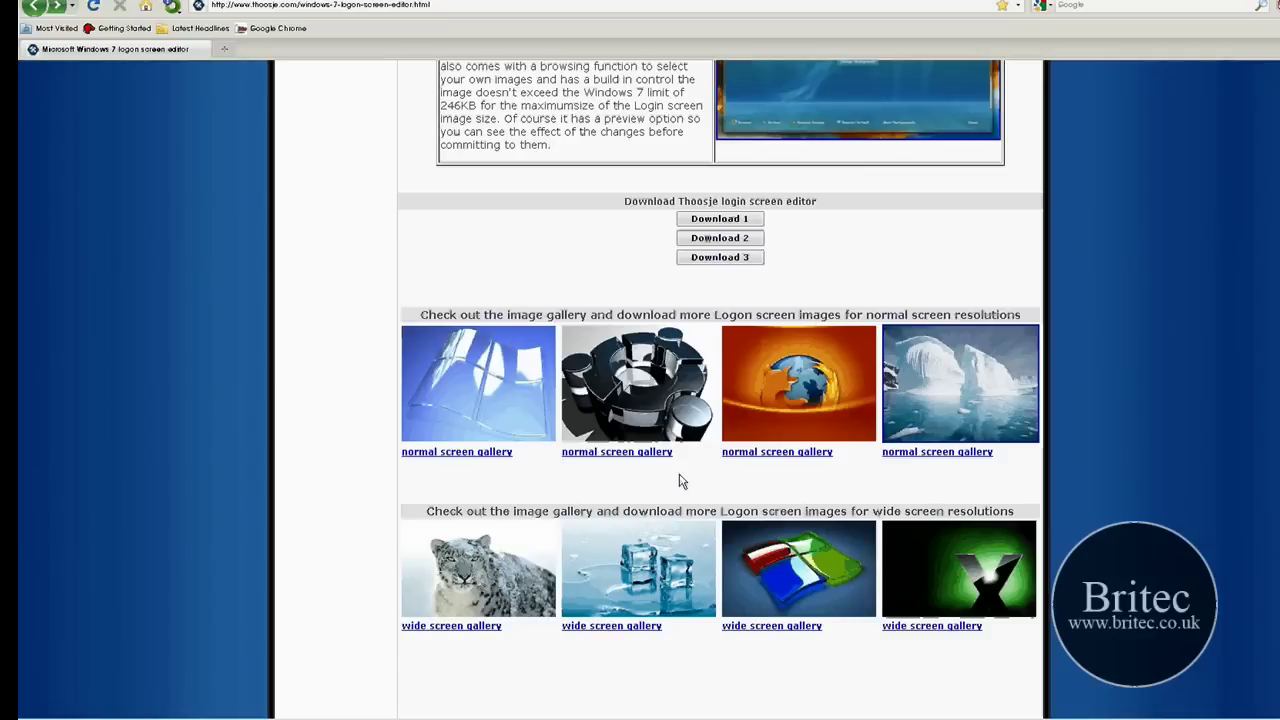
pyautogui.click(643, 627)
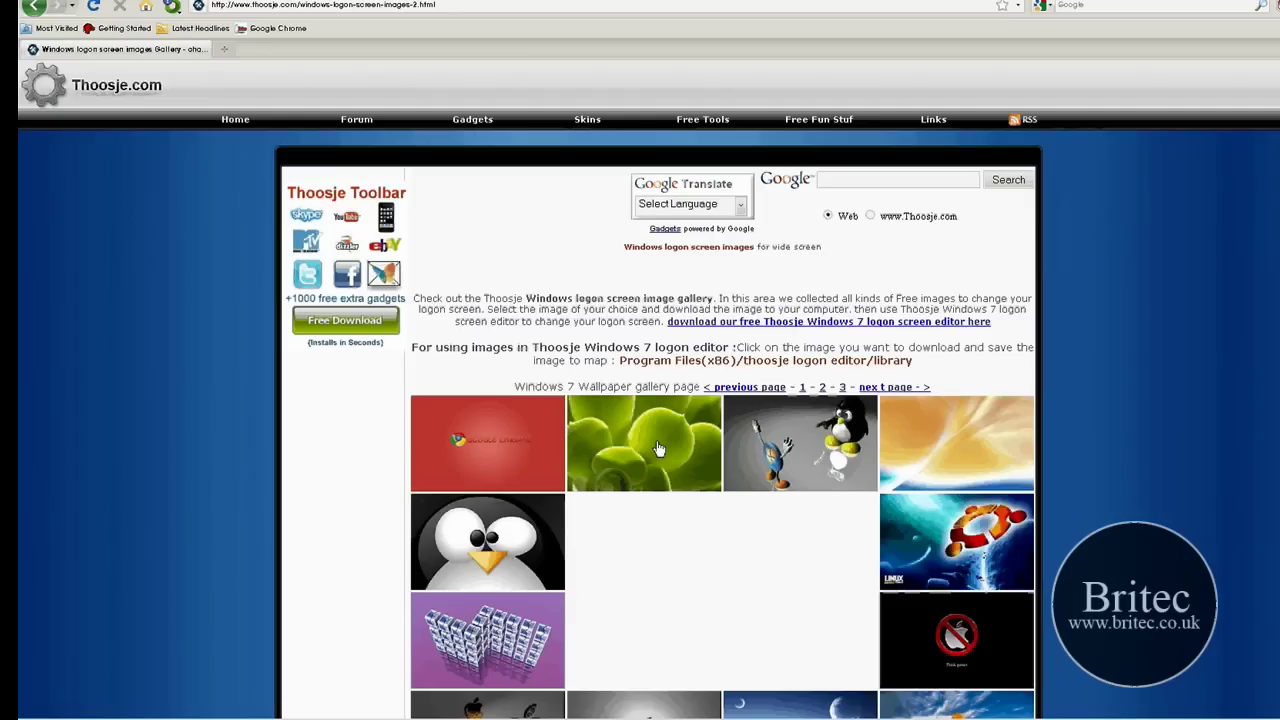
pyautogui.scroll(-3, 659, 449)
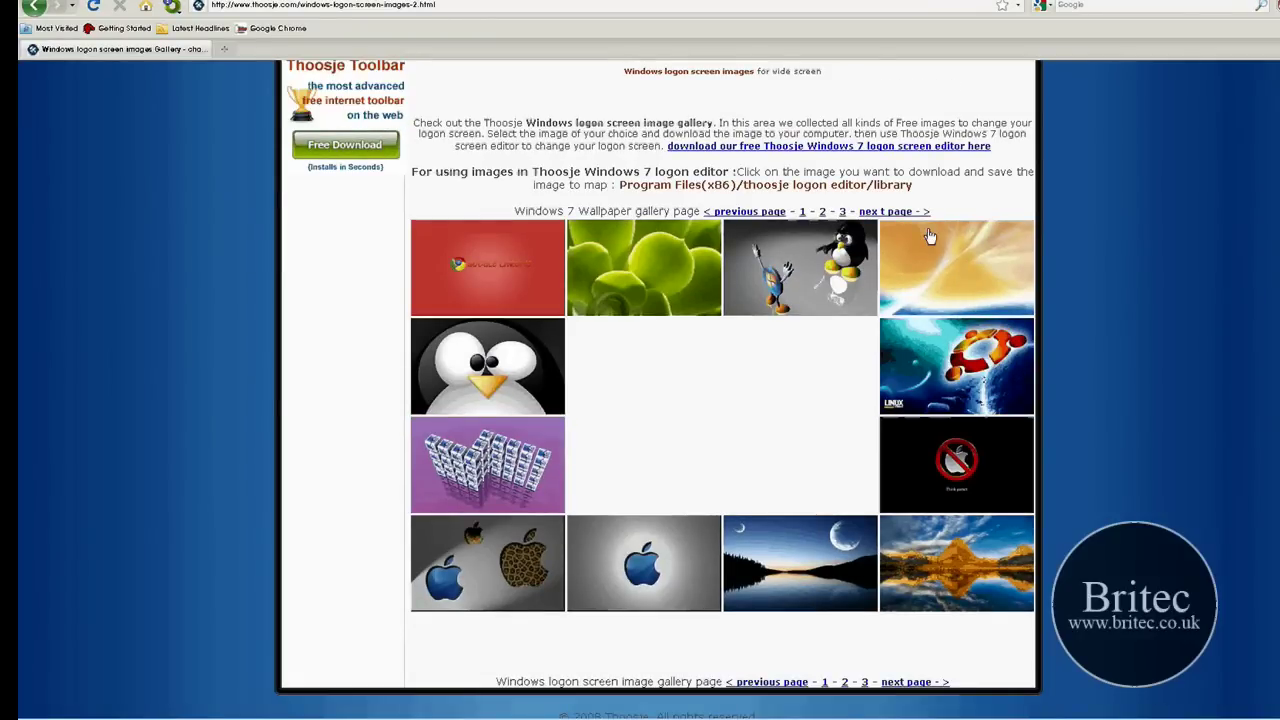
pyautogui.scroll(3, 621, 347)
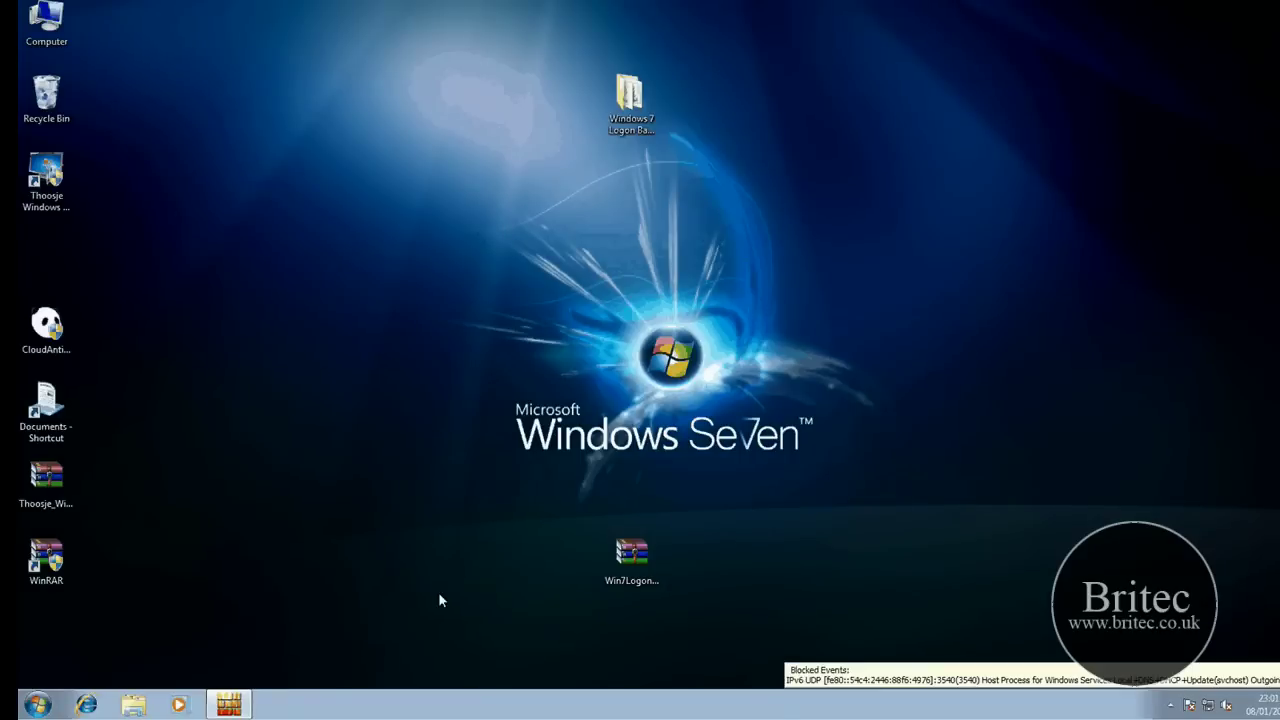
# Step: Open the Windows 7 Logon Background Changer folder and run Win7LogonBackgroundChanger
pyautogui.doubleClick(636, 92)
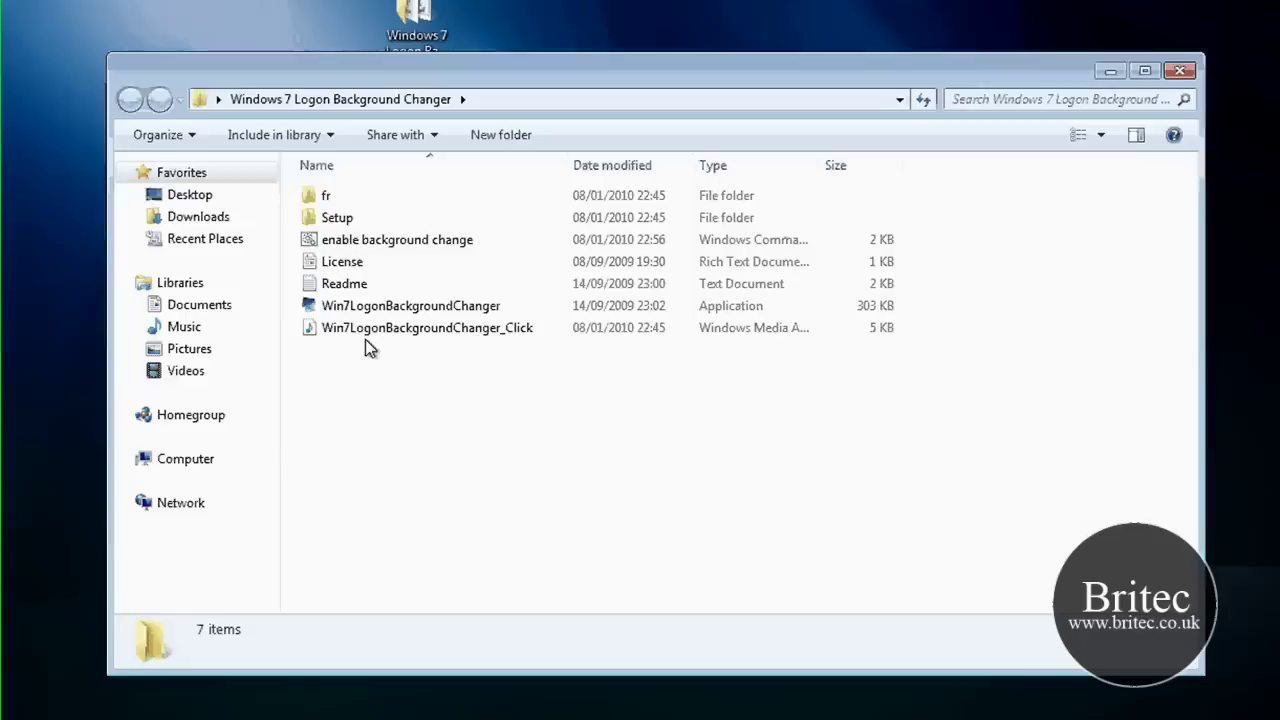
pyautogui.click(594, 317)
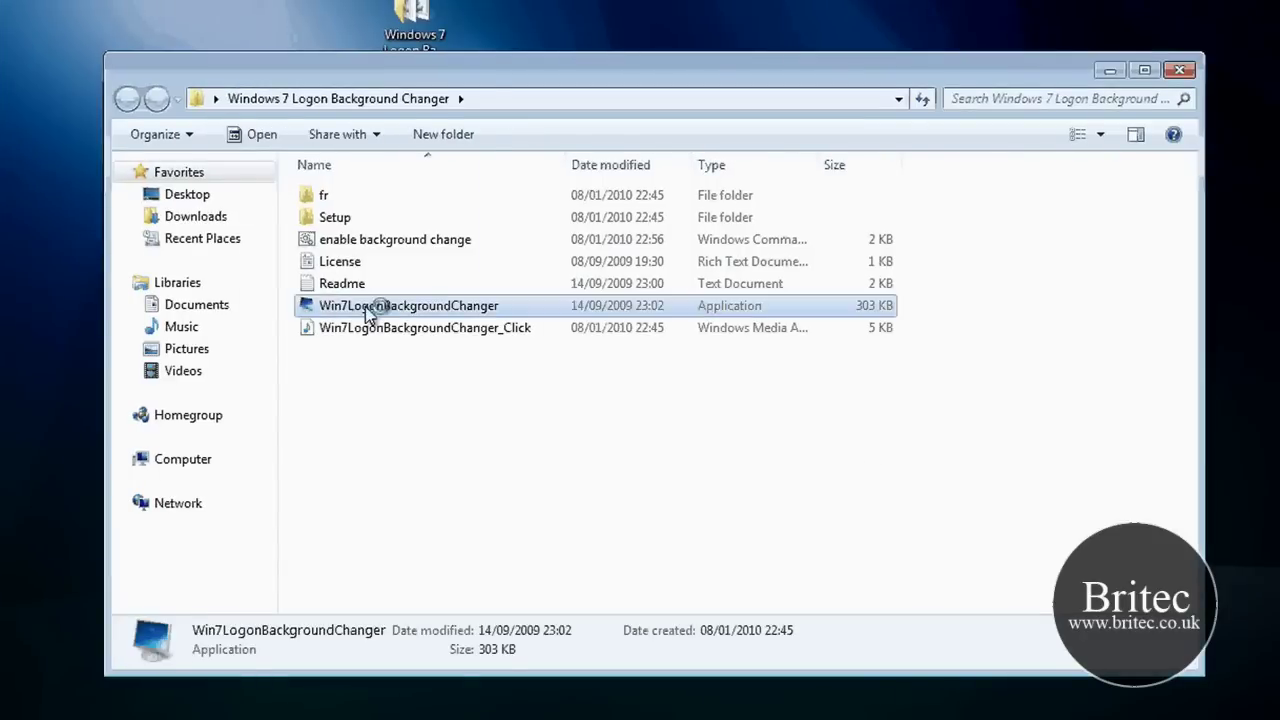
pyautogui.click(1180, 72)
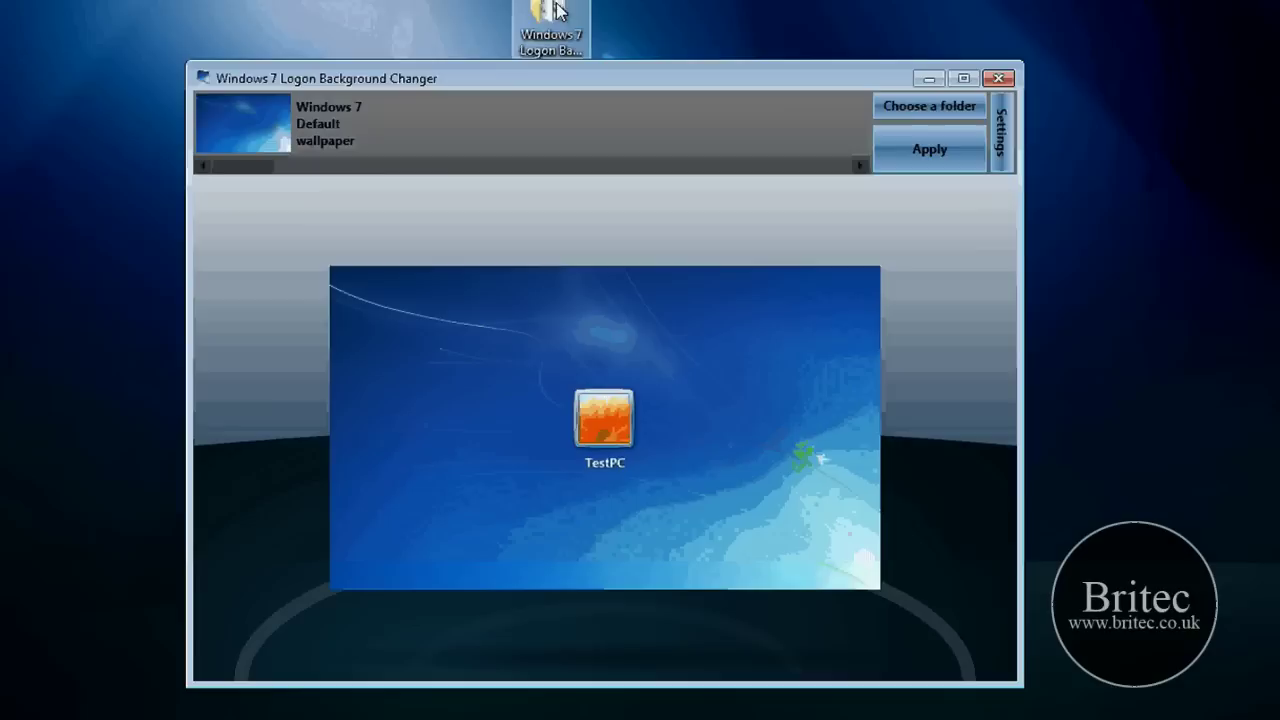
# Step: Drag the Firefox window up to show the julien-manici.com background changer page
pyautogui.moveTo(557, 8); pyautogui.dragTo(560, 0)
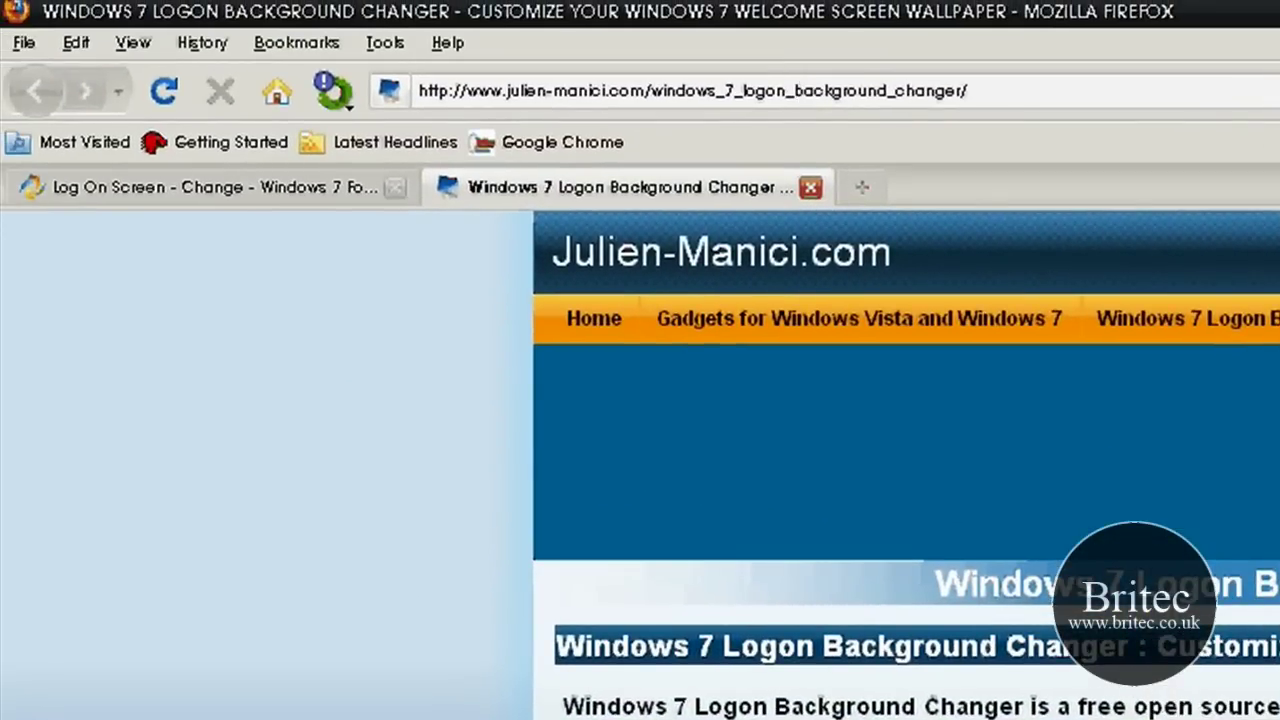
# Step: Scroll the julien-manici.com page through the description and change log to Download, then back up
pyautogui.scroll(-3, 906, 465)
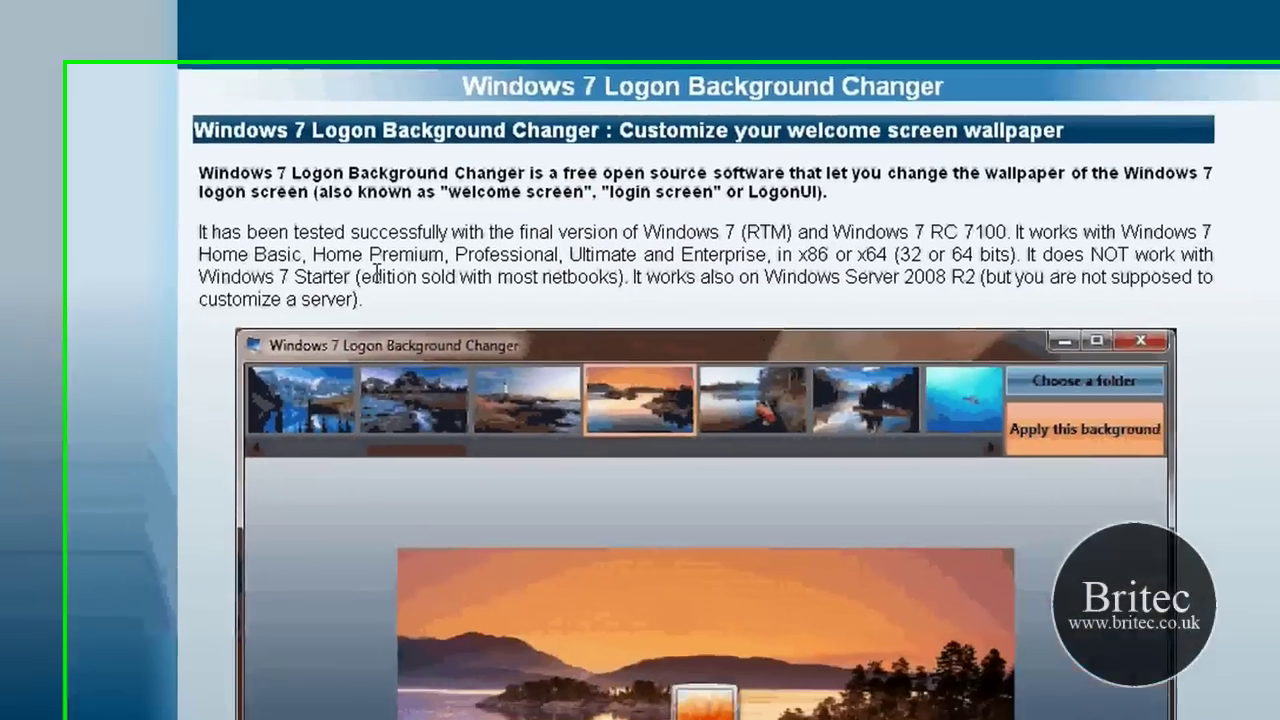
pyautogui.scroll(-5, 840, 436)
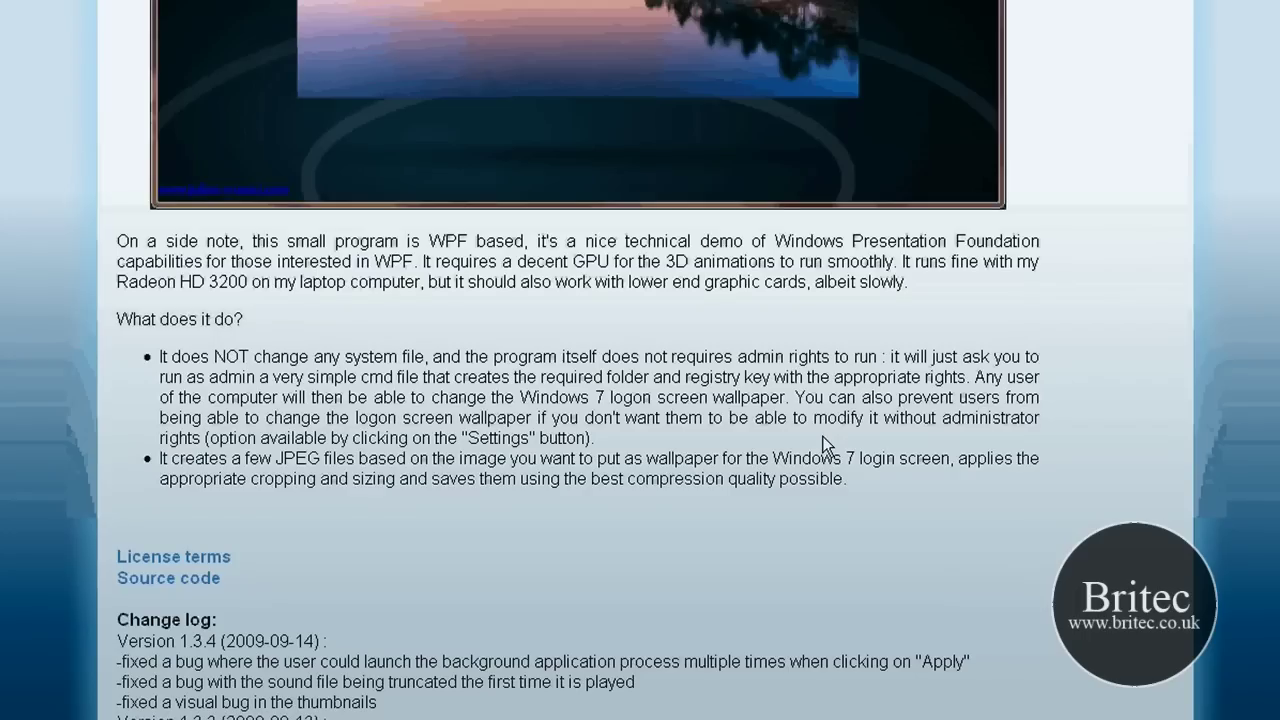
pyautogui.scroll(-3, 822, 444)
pyautogui.scroll(-2, 768, 646)
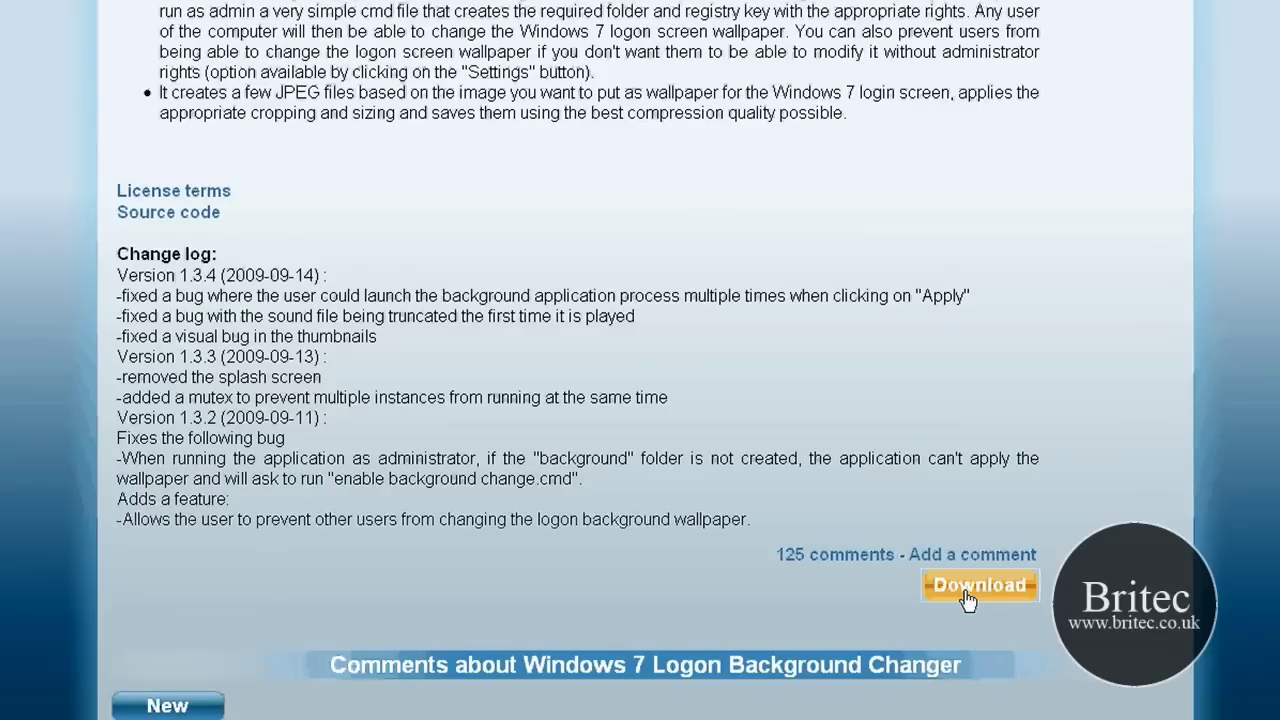
pyautogui.scroll(2, 967, 598)
pyautogui.scroll(5, 1191, 577)
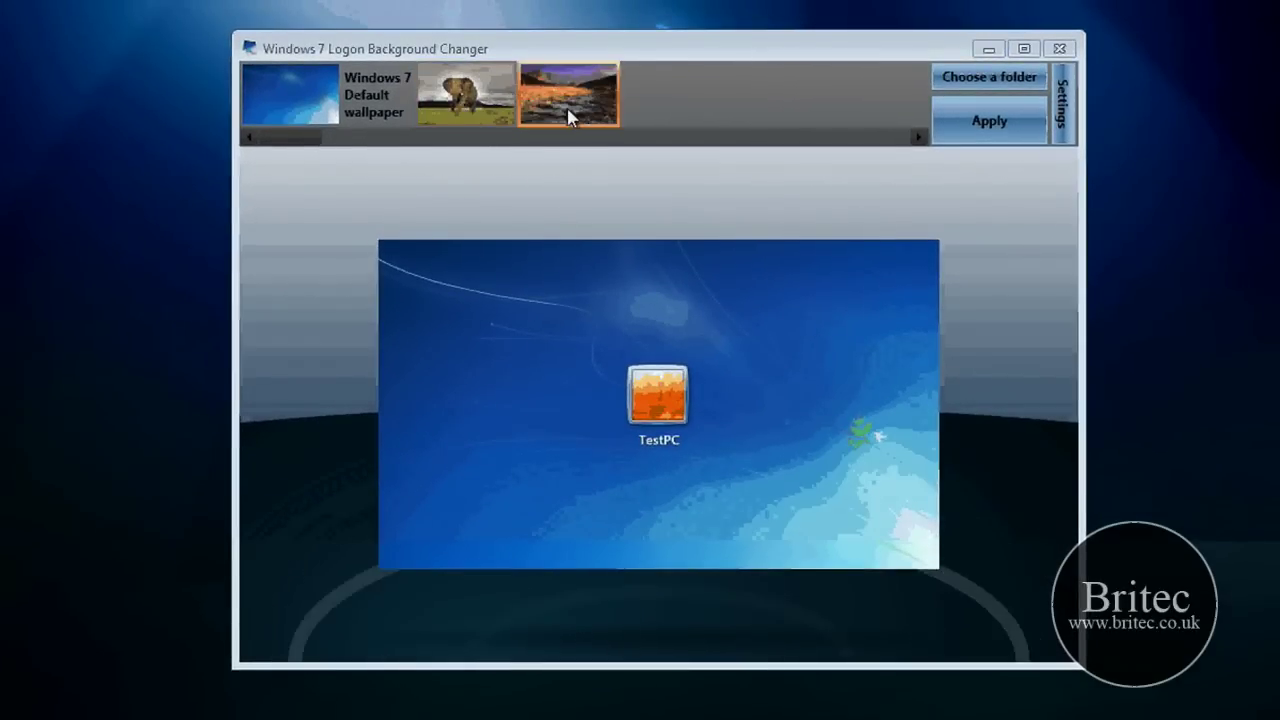
# Step: Preview the elephant and mountain stream images, cancel Choose a folder, then preview the mountain vineyard
pyautogui.click(476, 108)
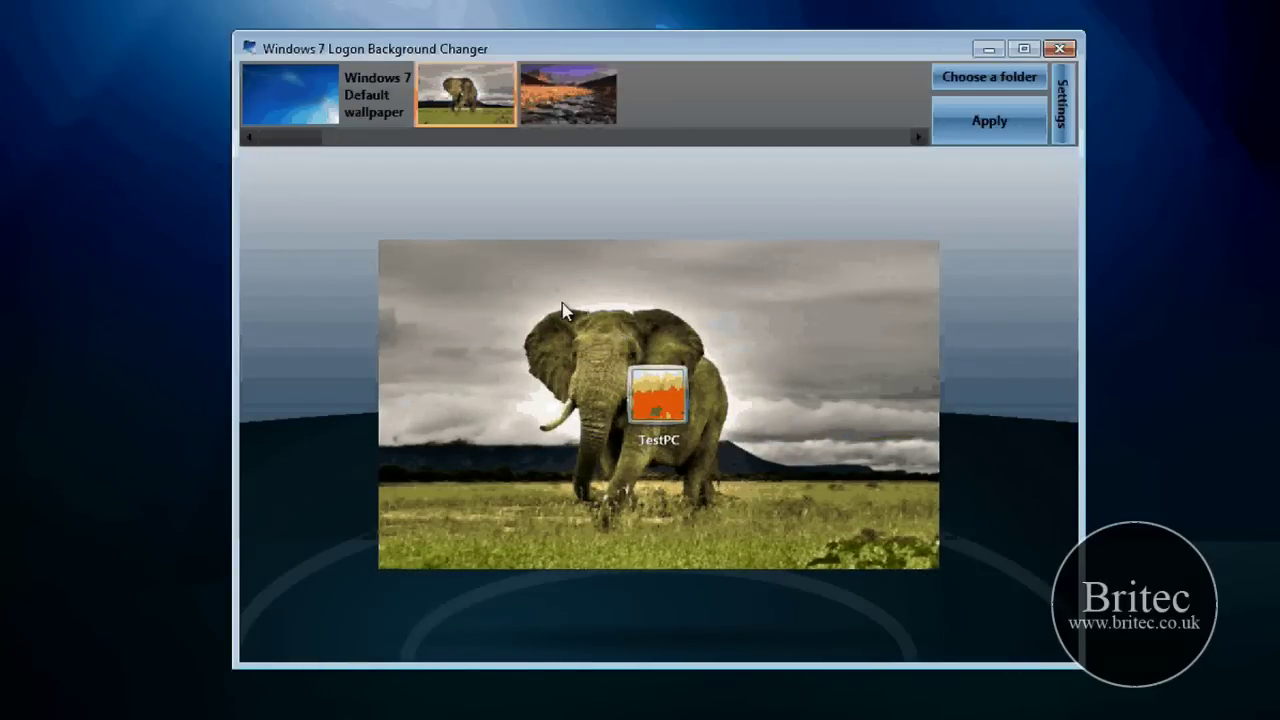
pyautogui.click(586, 94)
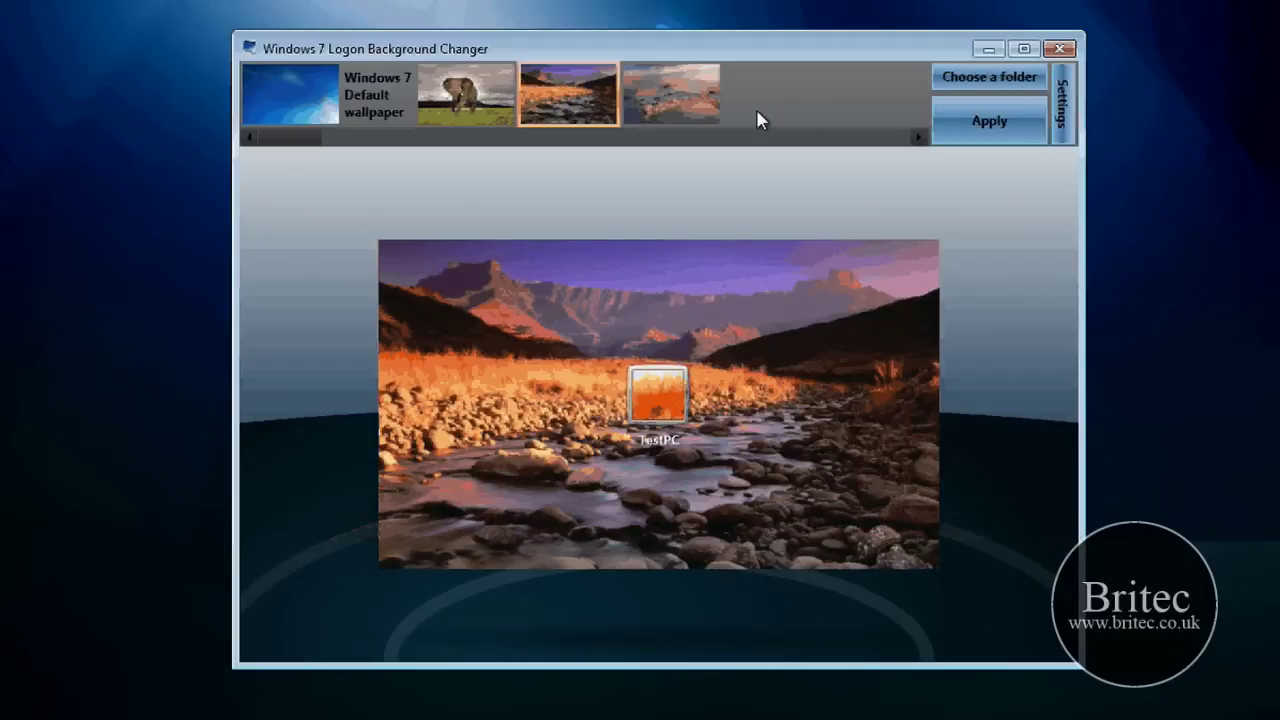
pyautogui.click(1021, 86)
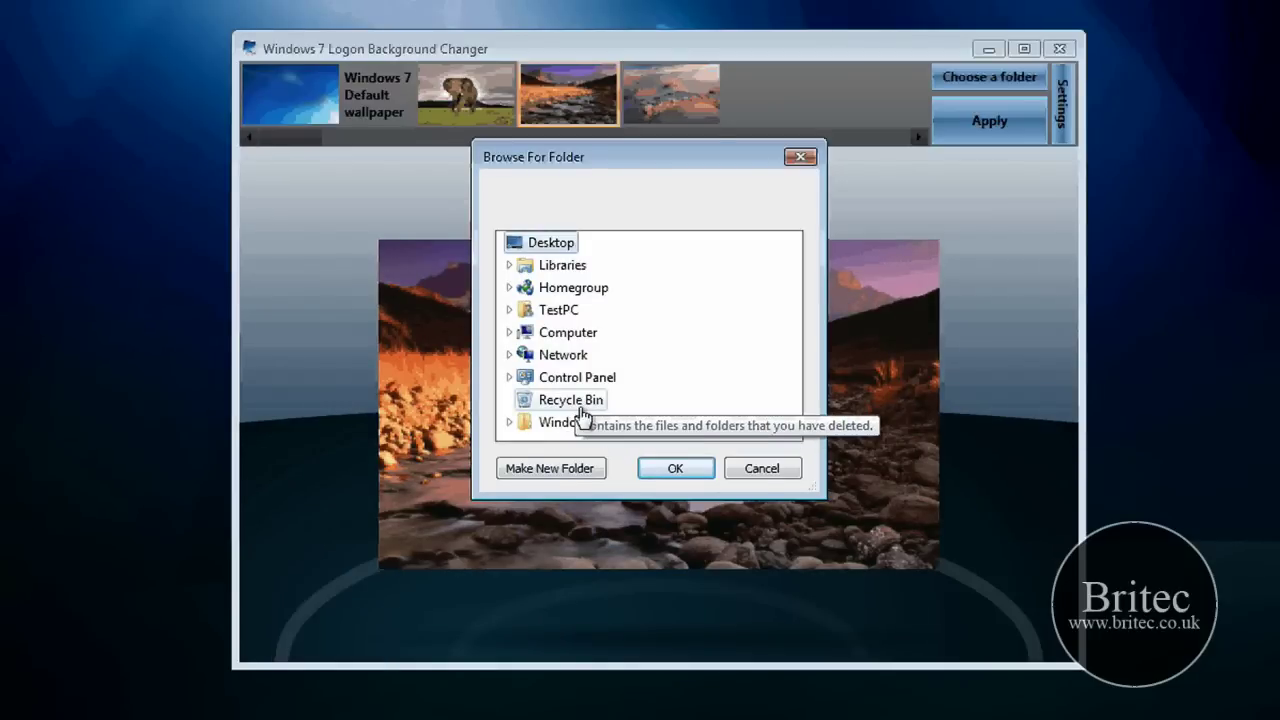
pyautogui.click(757, 470)
pyautogui.click(762, 115)
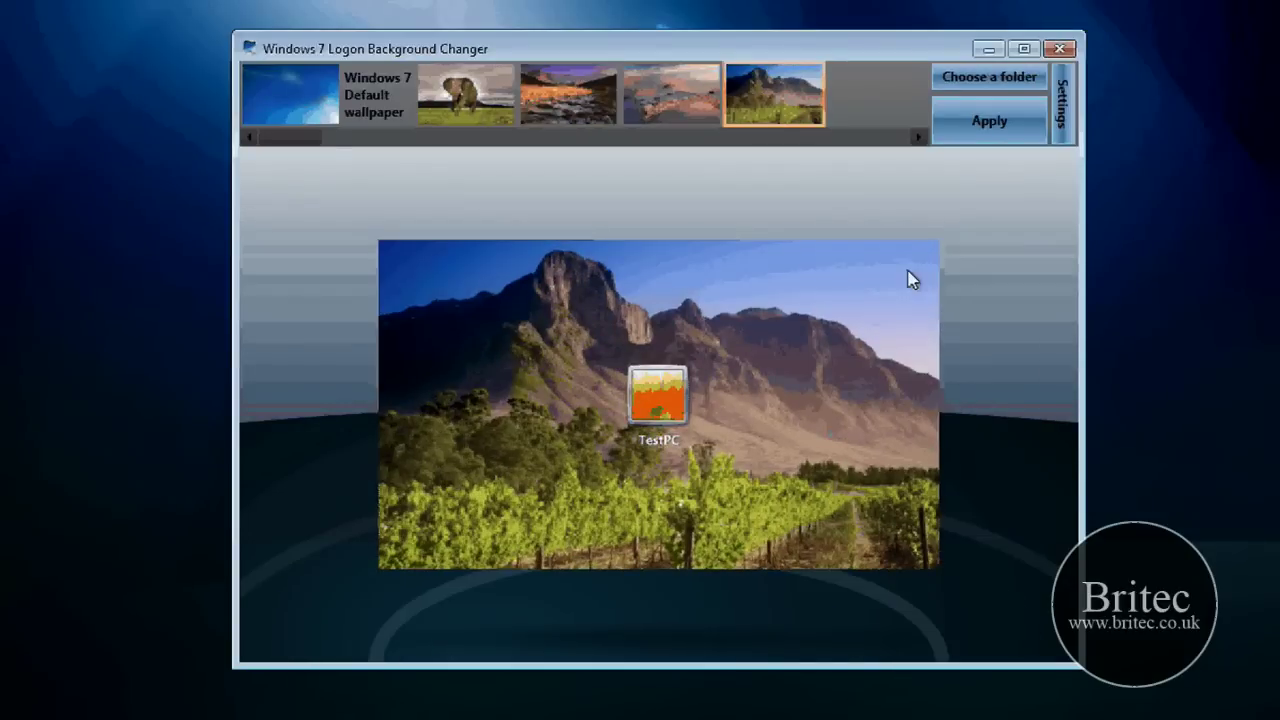
# Step: Apply the mountain vineyard scene, answering Yes to the Information dialog and UAC prompt
pyautogui.click(1003, 132)
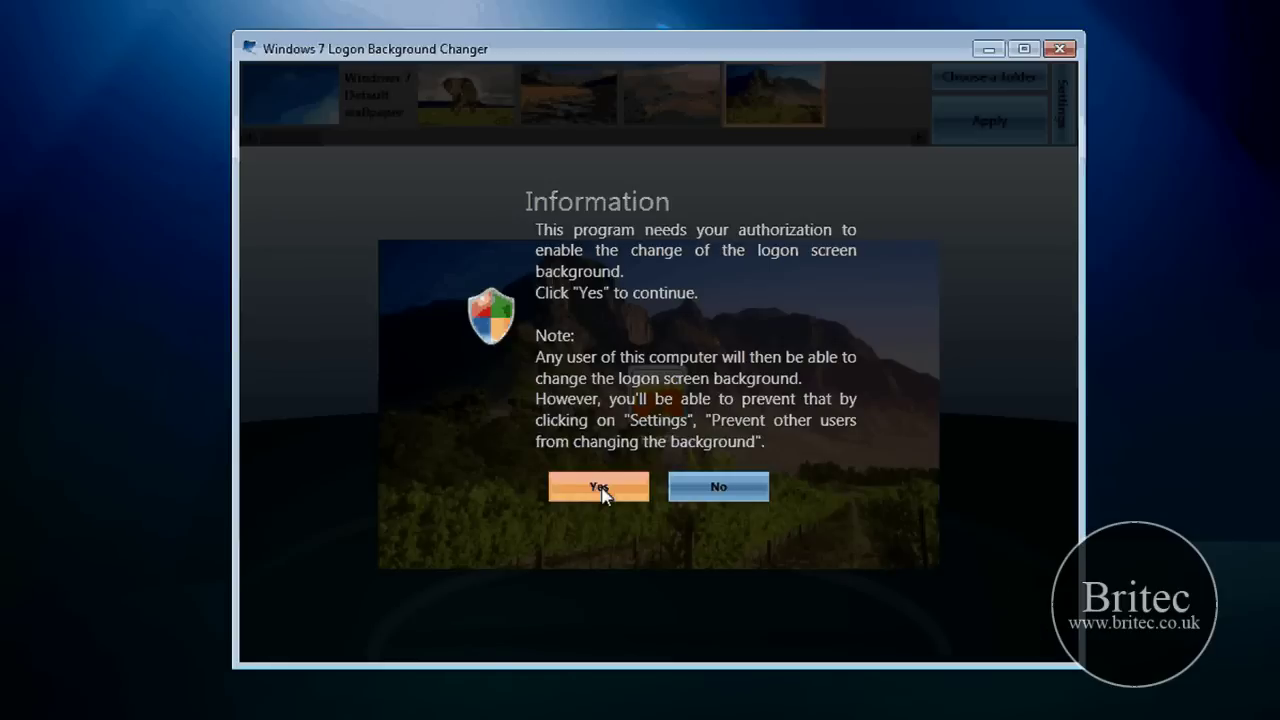
pyautogui.click(601, 490)
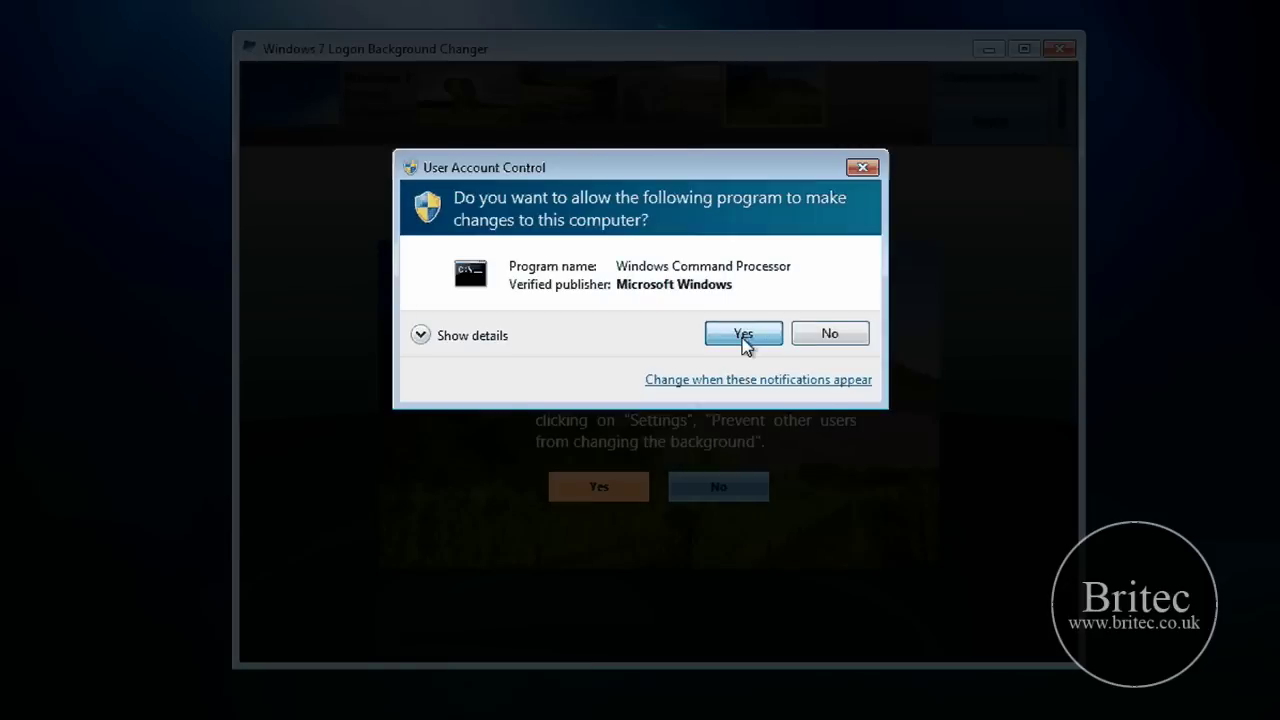
pyautogui.click(743, 336)
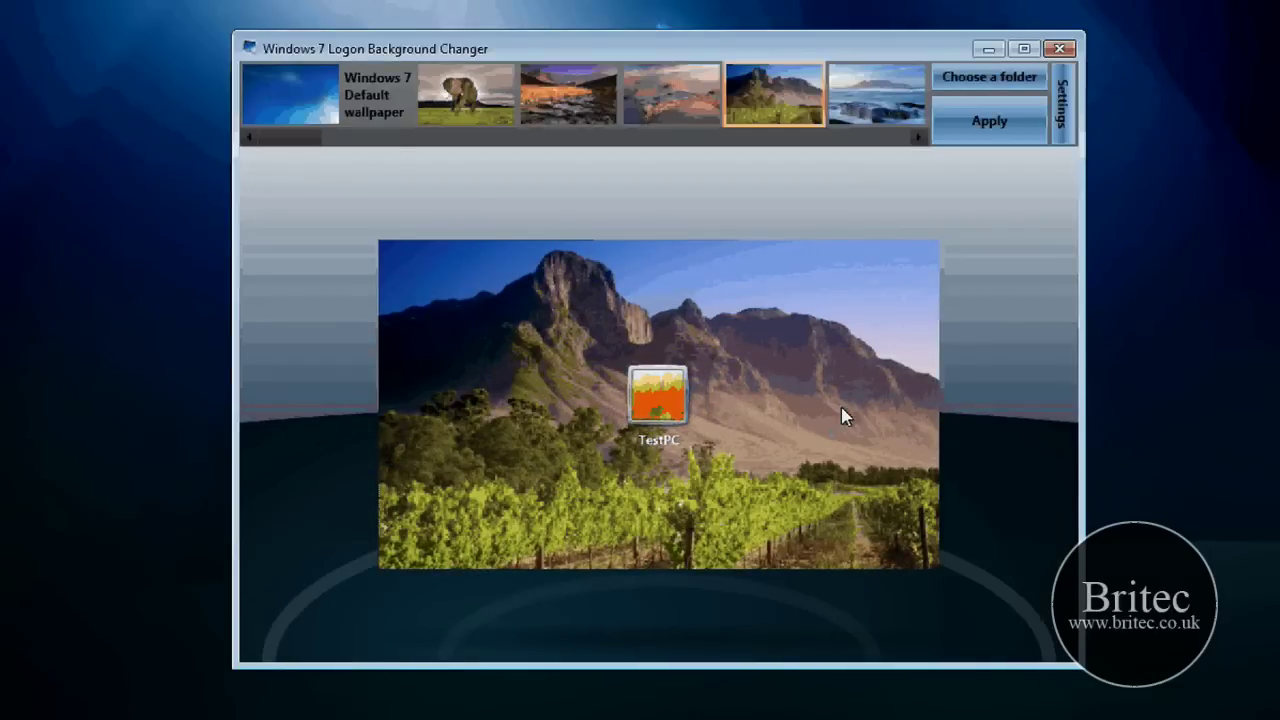
# Step: Look over the Settings tab, close it with OK, then preview the sixth, coastal thumbnail
pyautogui.click(1064, 108)
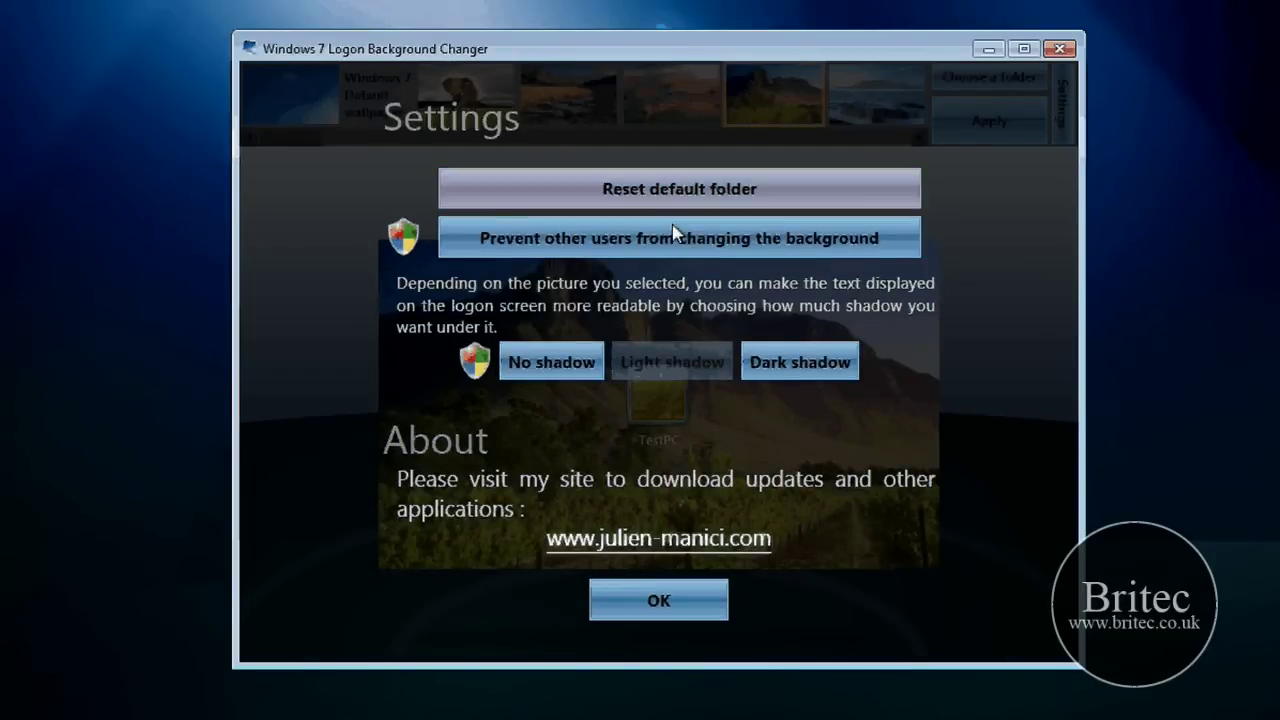
pyautogui.click(622, 255)
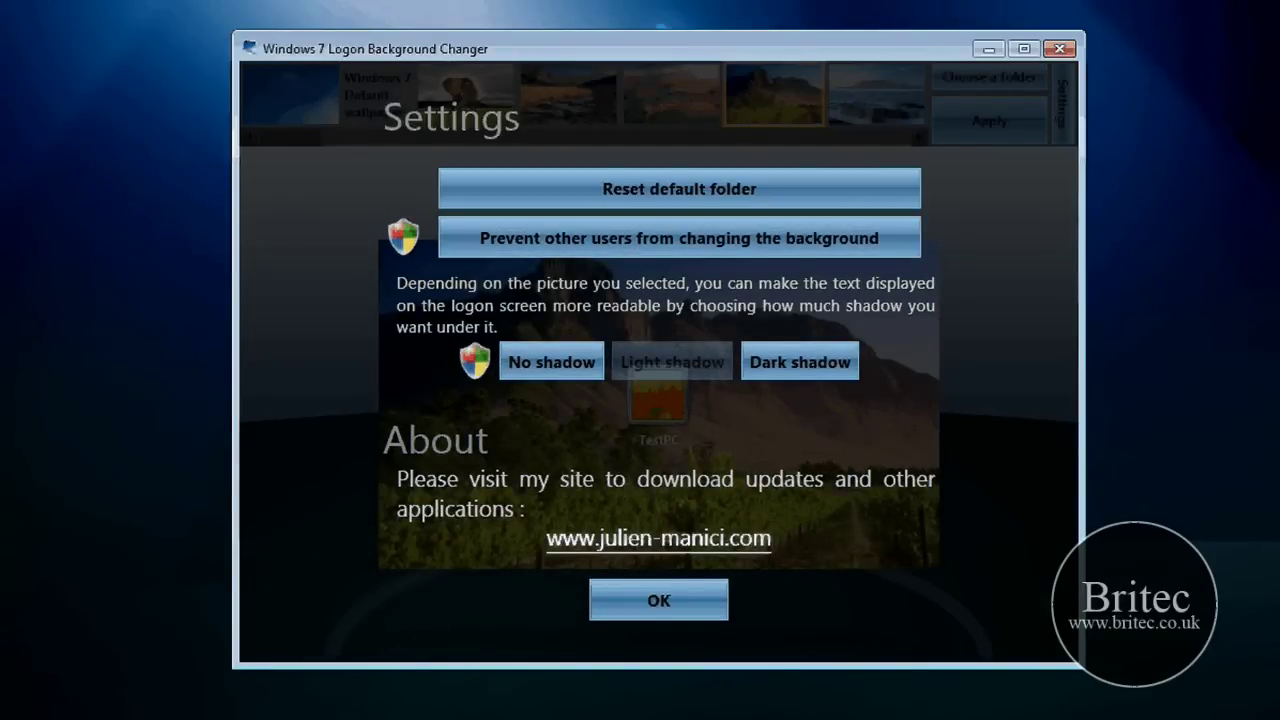
pyautogui.click(688, 612)
pyautogui.click(886, 100)
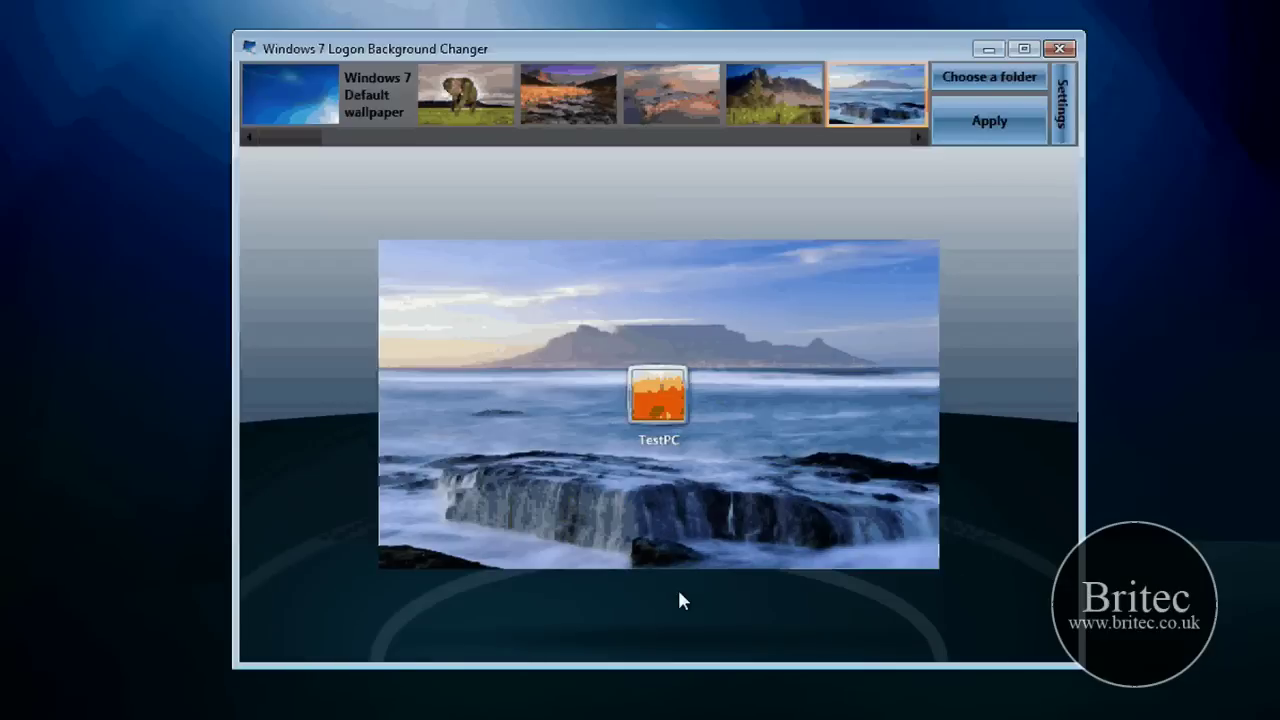
# Step: Close the Windows 7 Logon Background Changer, leaving the desktop with the Win7Logon archive visible
pyautogui.click(1060, 48)
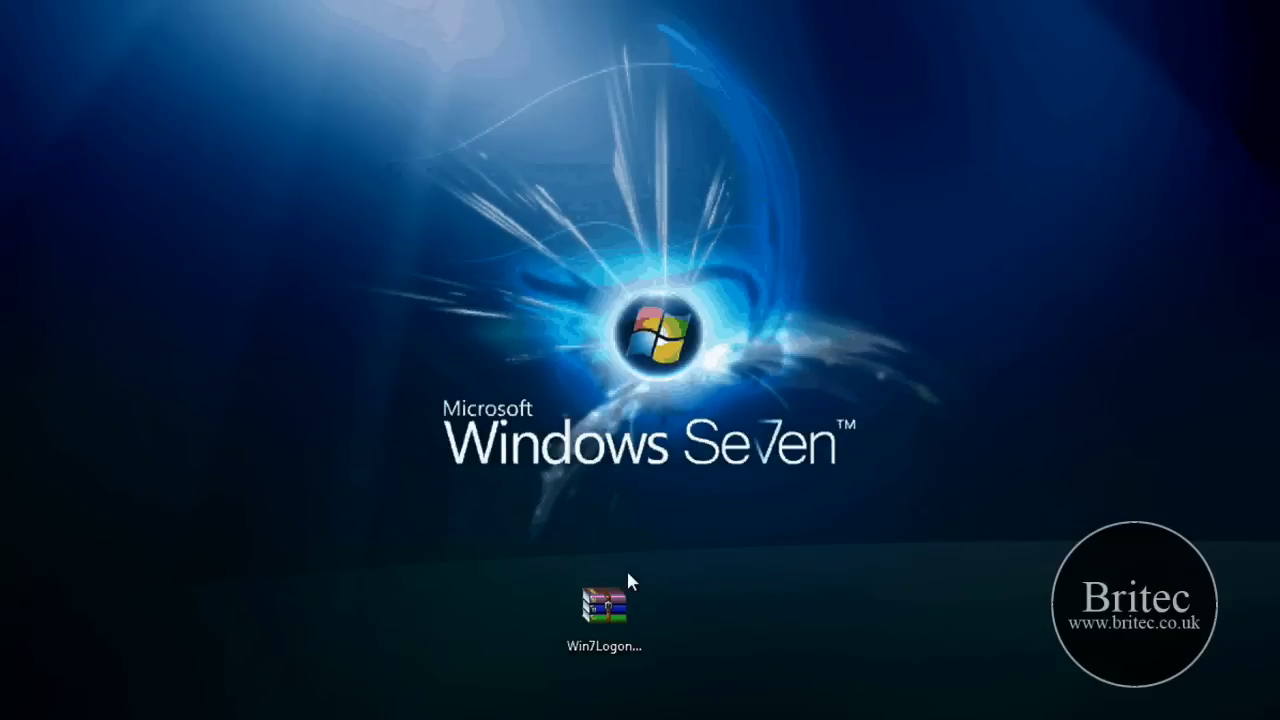